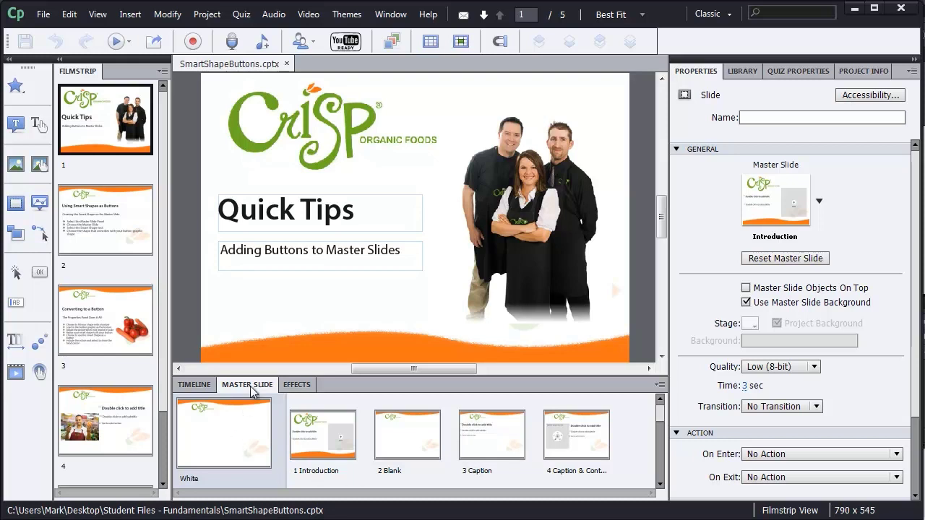
Open the White main master slide and preview the Back and Next button images stored in the project library
{"action": "left_click", "coordinate": [222, 443]}
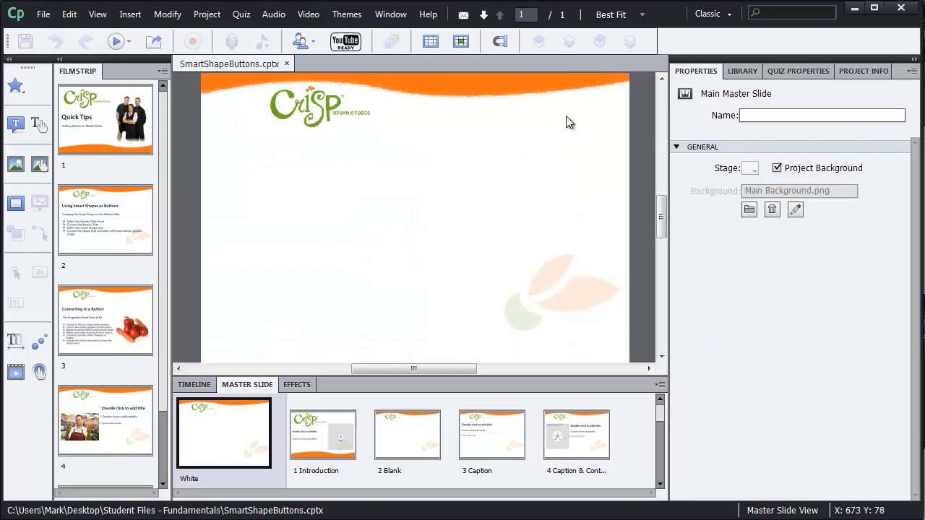
{"action": "left_click", "coordinate": [741, 72]}
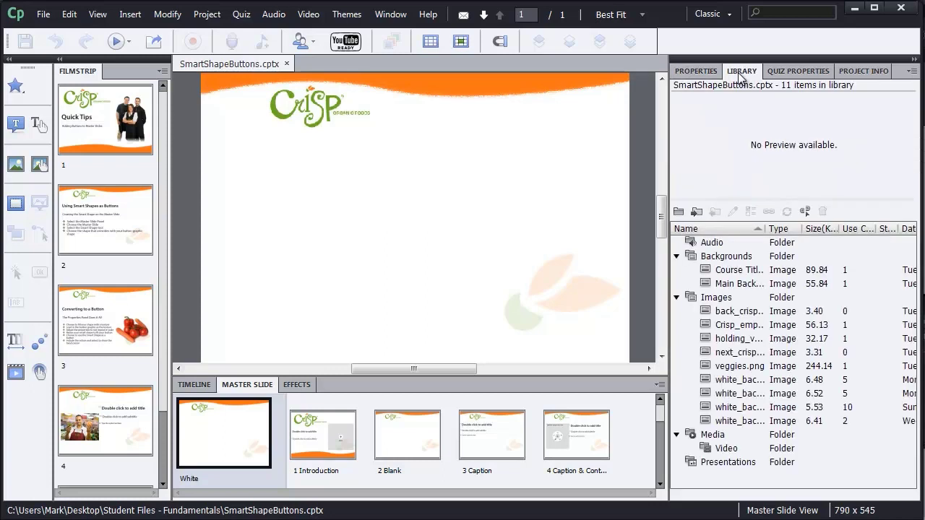
{"action": "left_click", "coordinate": [705, 316]}
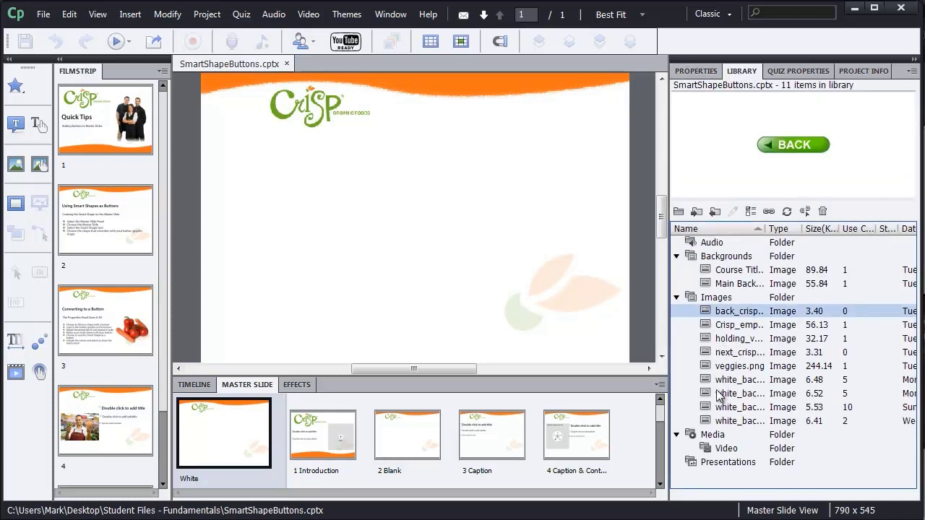
{"action": "left_click", "coordinate": [701, 354]}
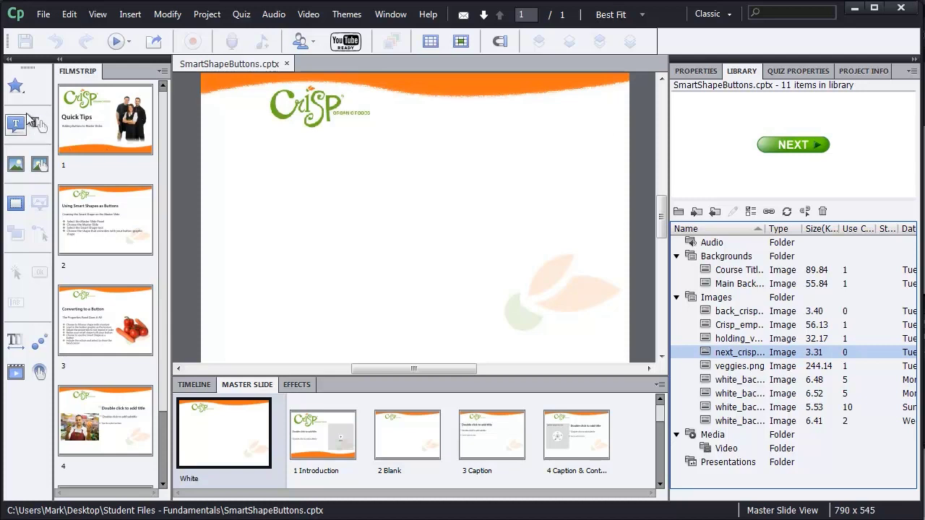
Draw a rounded rectangle smart shape about 236 by 83 px near the master slide's lower edge and set its stroke width to 0
{"action": "left_click", "coordinate": [16, 88]}
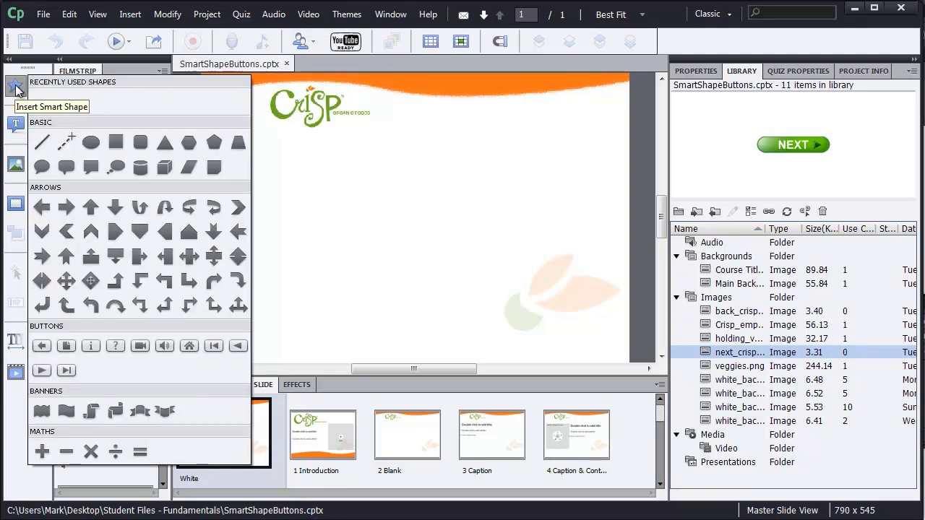
{"action": "left_click", "coordinate": [143, 149]}
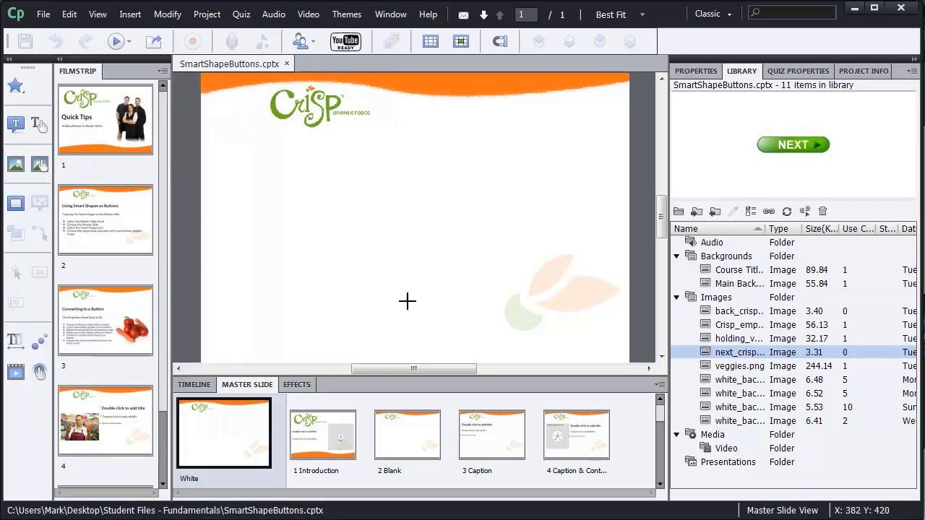
{"action": "left_click_drag", "start_coordinate": [407, 302], "coordinate": [534, 345]}
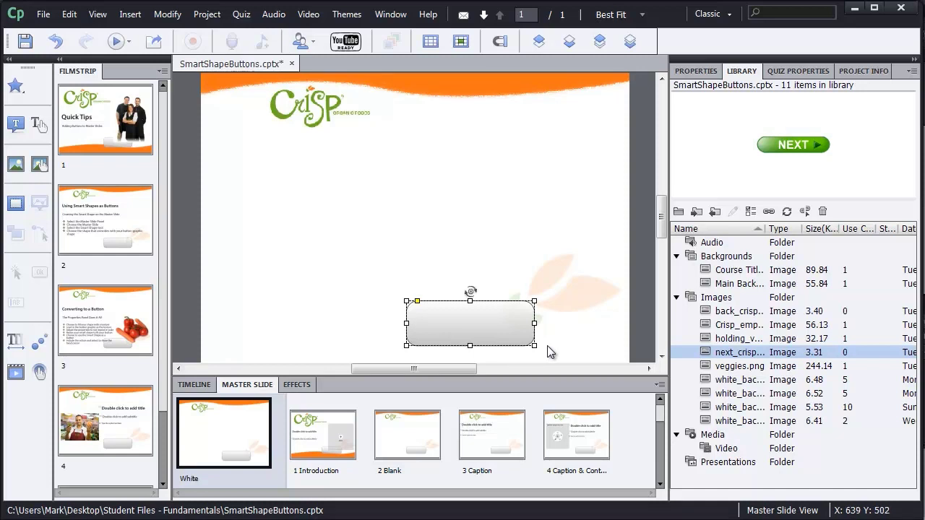
{"action": "left_click", "coordinate": [696, 70]}
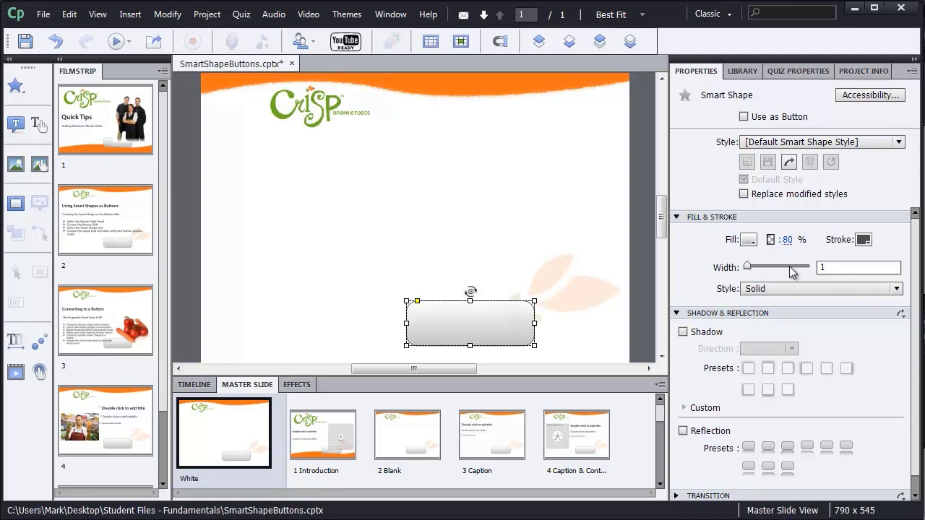
{"action": "left_click_drag", "start_coordinate": [746, 266], "coordinate": [736, 269]}
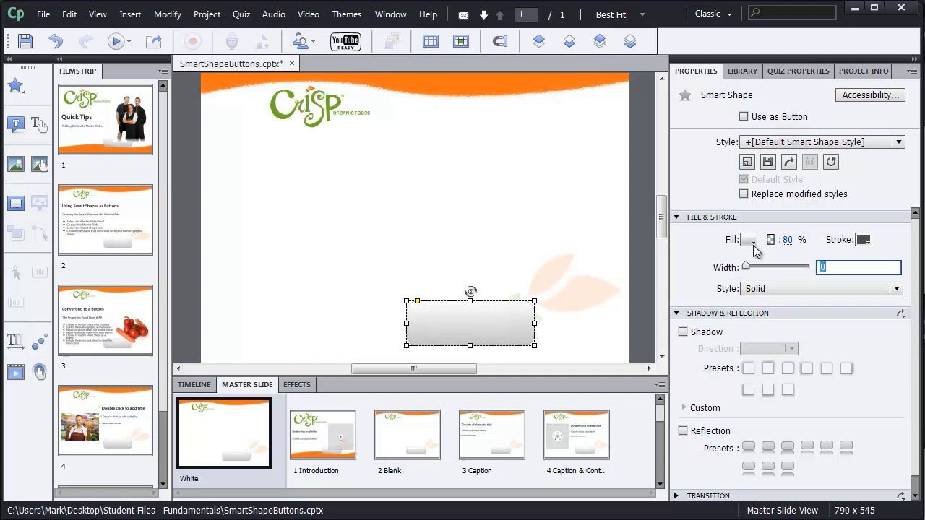
Fill the rounded rectangle with a custom image texture using next_crisp_up.png from the library
{"action": "left_click", "coordinate": [753, 244]}
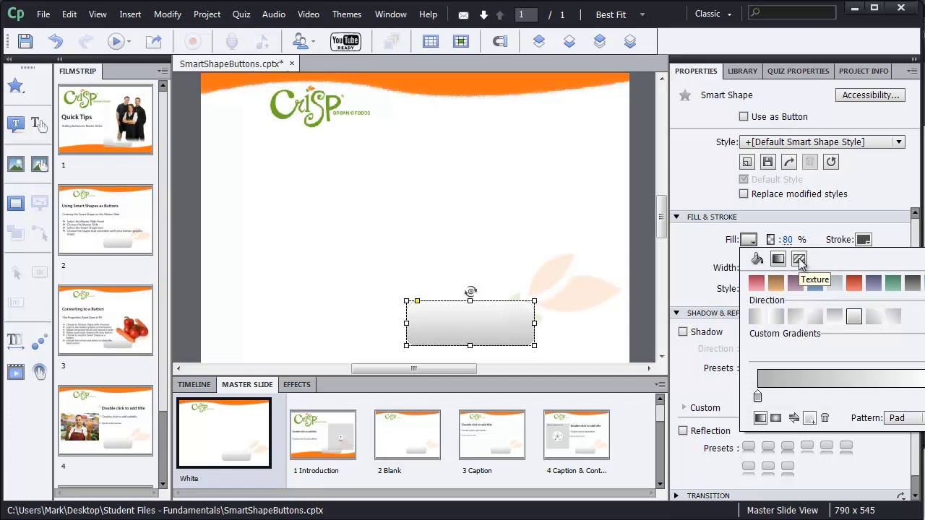
{"action": "left_click", "coordinate": [800, 261]}
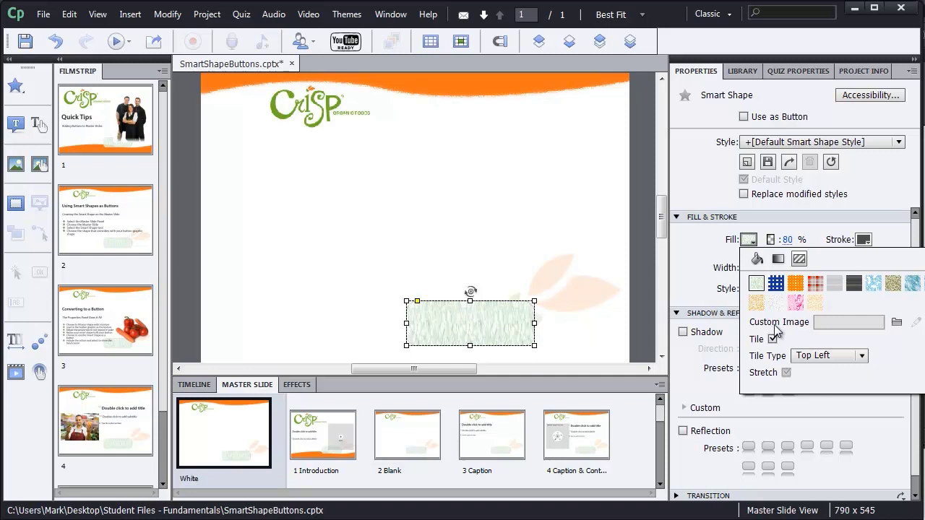
{"action": "left_click", "coordinate": [896, 325]}
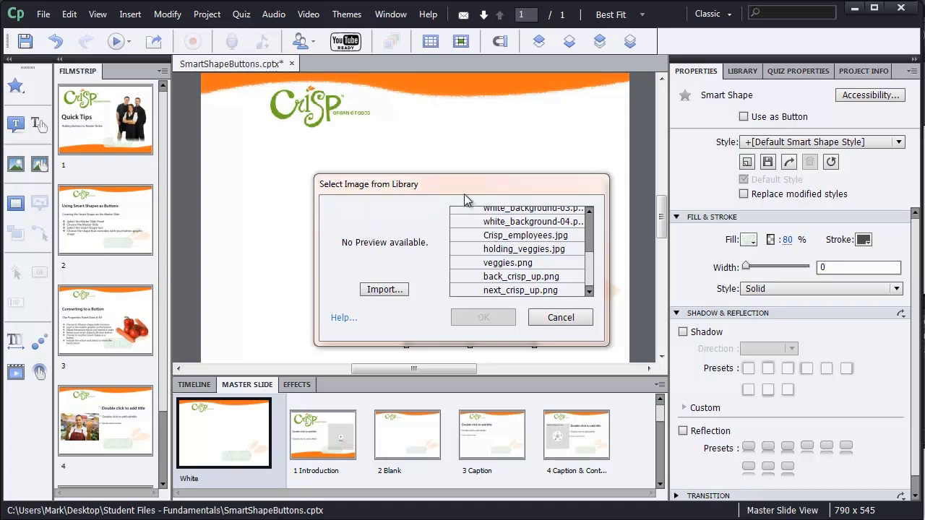
{"action": "left_click", "coordinate": [498, 292]}
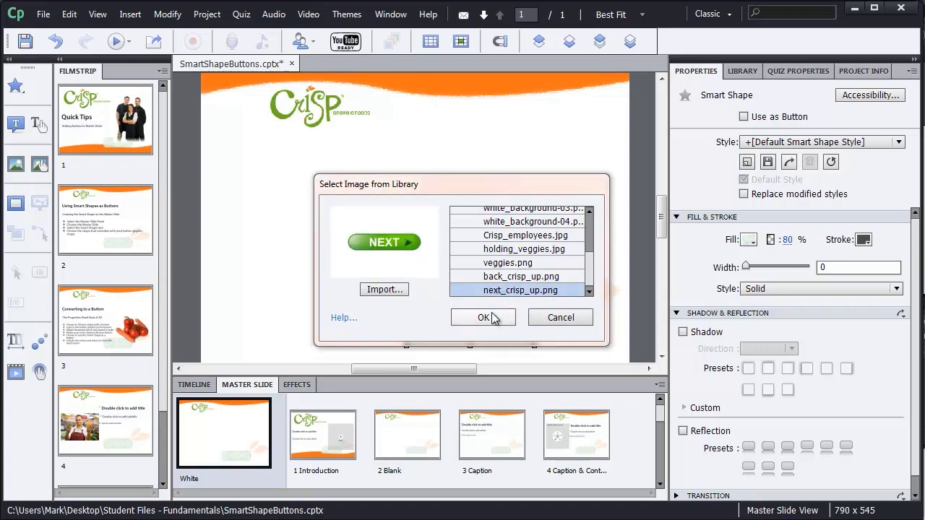
{"action": "left_click", "coordinate": [482, 319]}
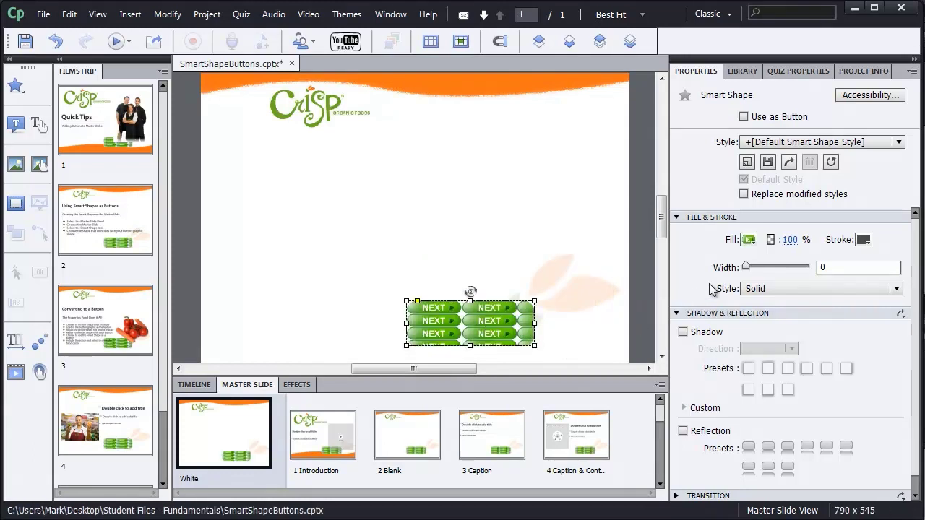
Turn off both Tile and Stretch for the shape's Next image fill
{"action": "left_click", "coordinate": [753, 241]}
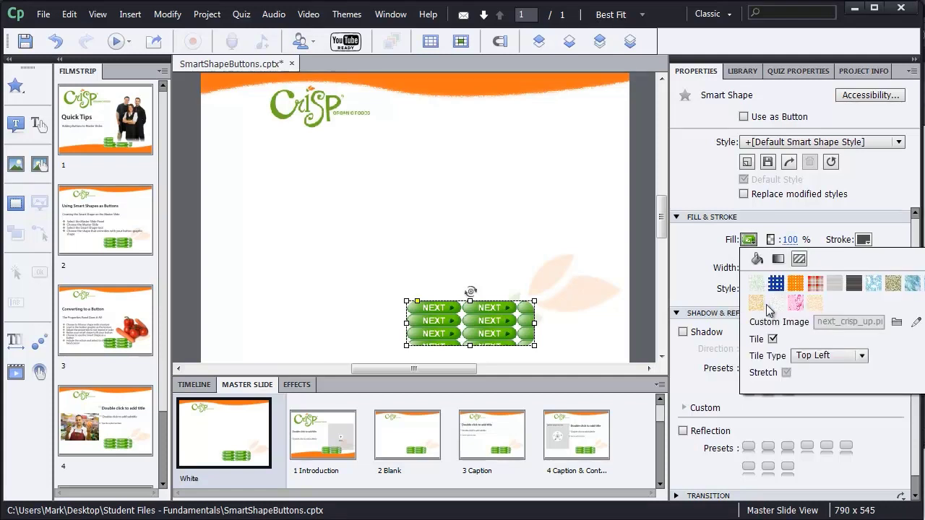
{"action": "left_click", "coordinate": [773, 339]}
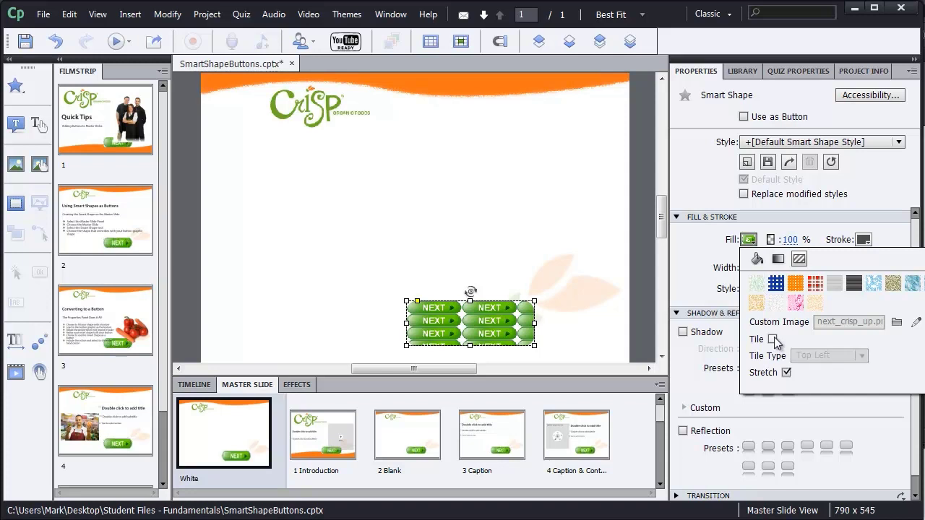
{"action": "left_click", "coordinate": [786, 372]}
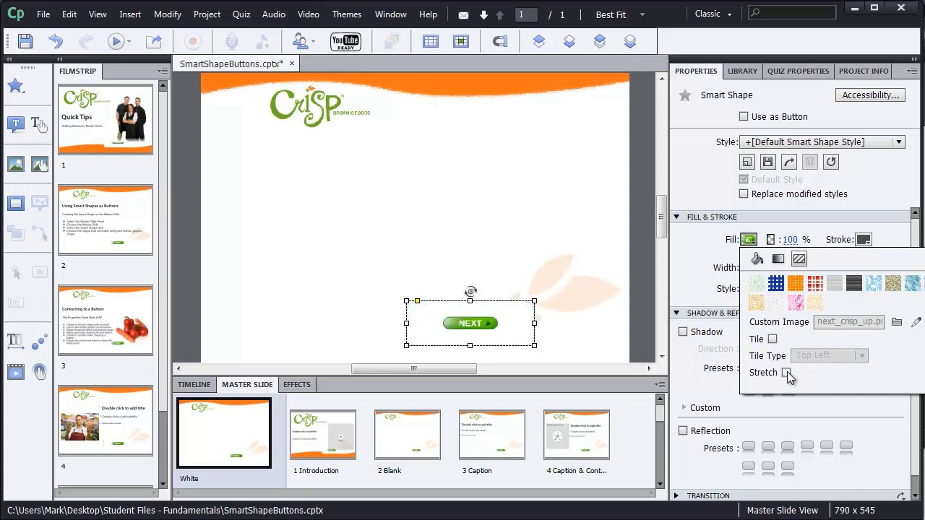
{"action": "left_click", "coordinate": [447, 319]}
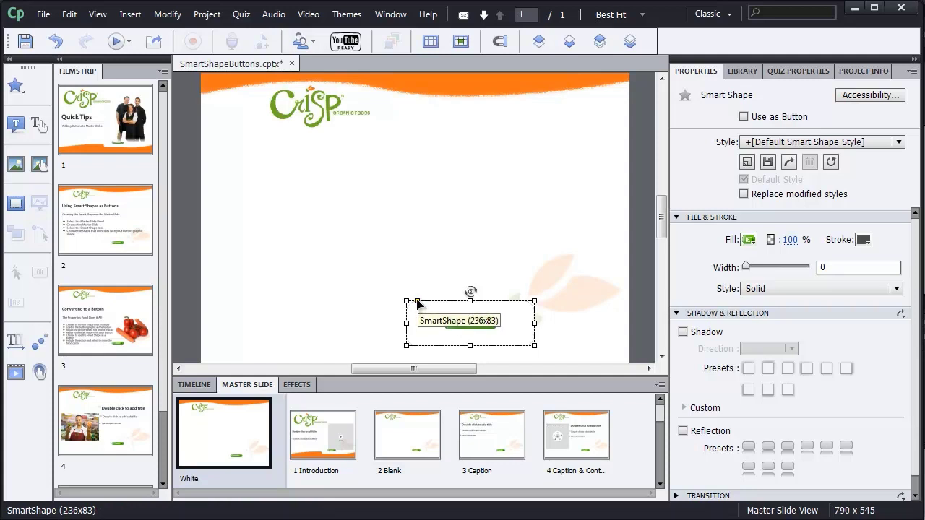
Fully round the shape's corners and shrink it to about 98 by 23 px to fit the Next image
{"action": "left_click_drag", "start_coordinate": [418, 302], "coordinate": [443, 309]}
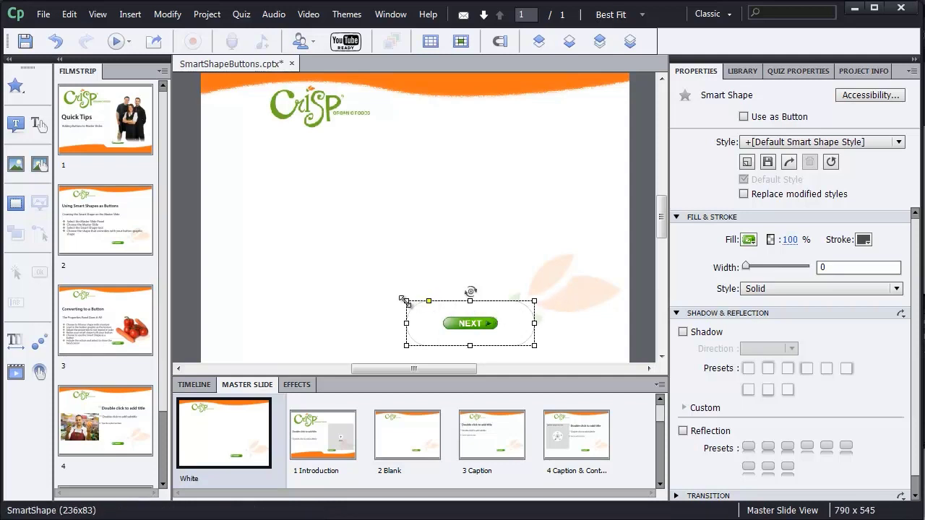
{"action": "left_click_drag", "start_coordinate": [407, 303], "coordinate": [481, 346]}
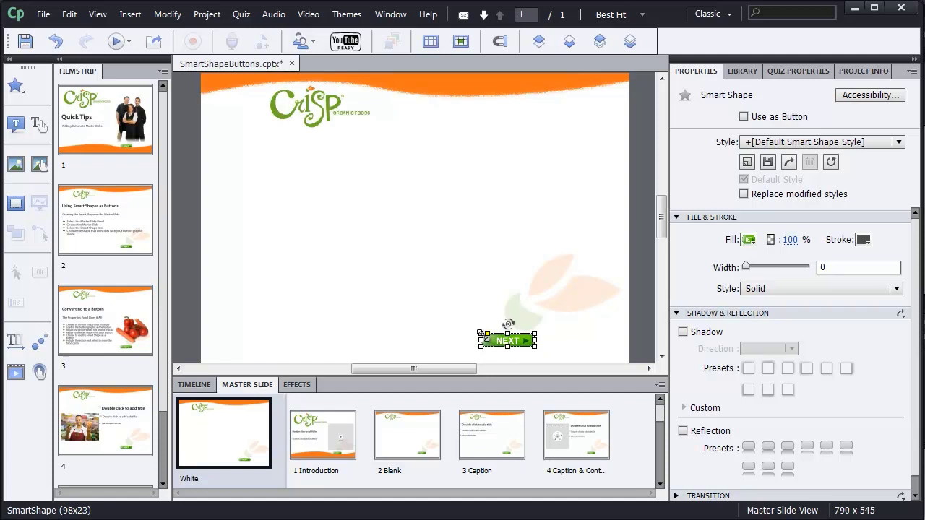
{"action": "left_click", "coordinate": [514, 289]}
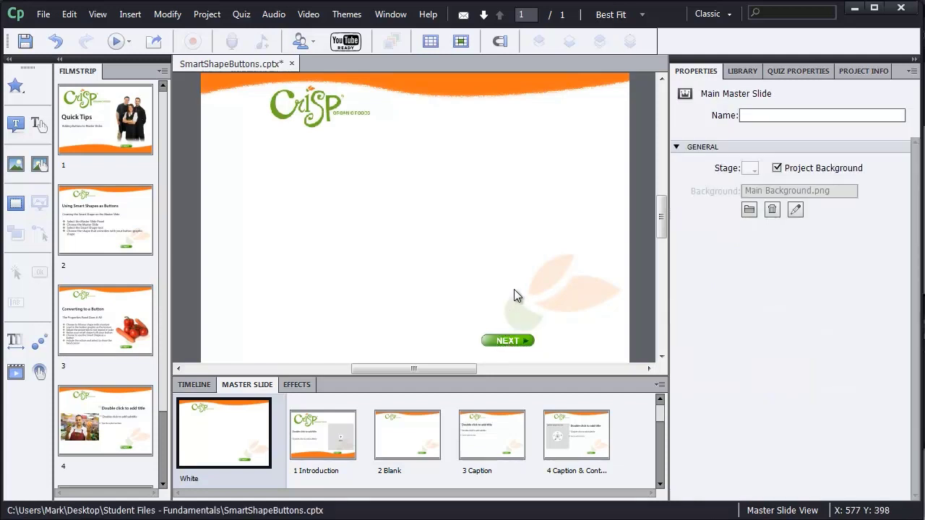
Make the Next shape usable as a button and assign Right Arrow as its shortcut
{"action": "left_click", "coordinate": [504, 344]}
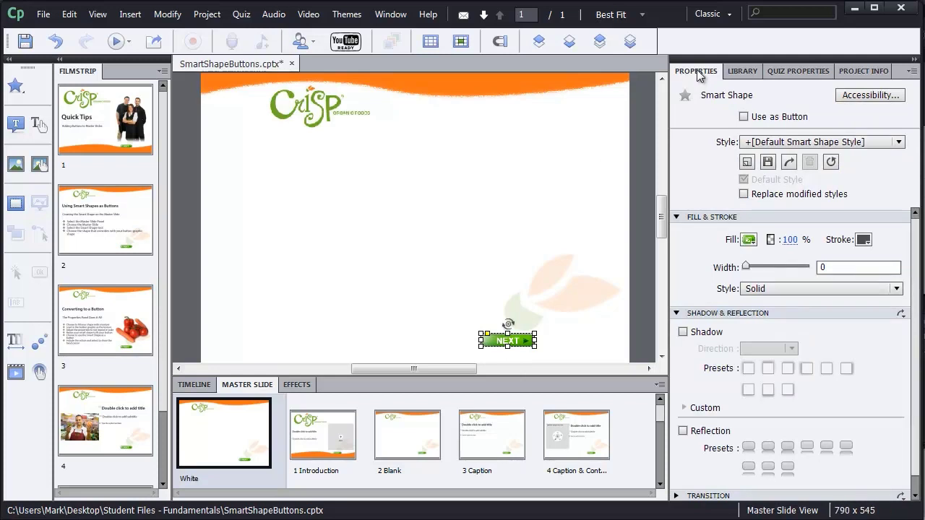
{"action": "left_click", "coordinate": [744, 117]}
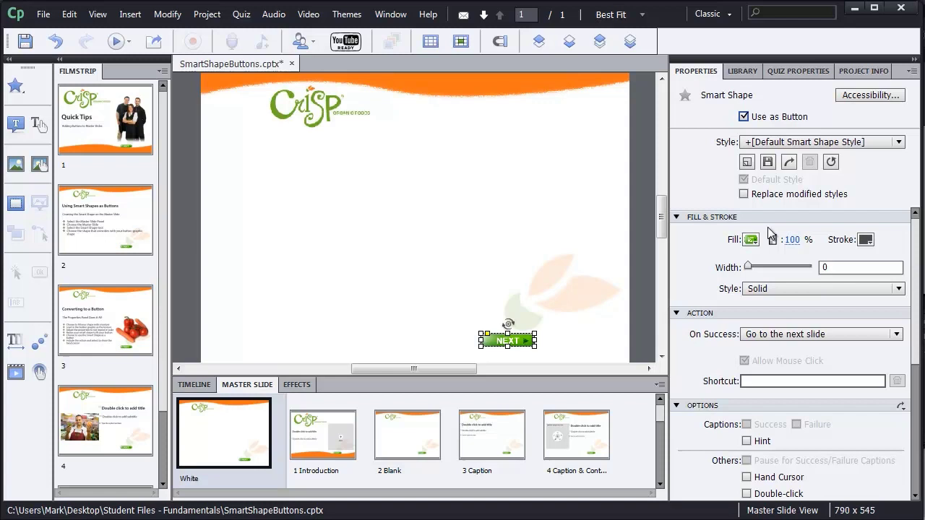
{"action": "scroll", "coordinate": [914, 339], "scroll_direction": "down", "scroll_amount": 3}
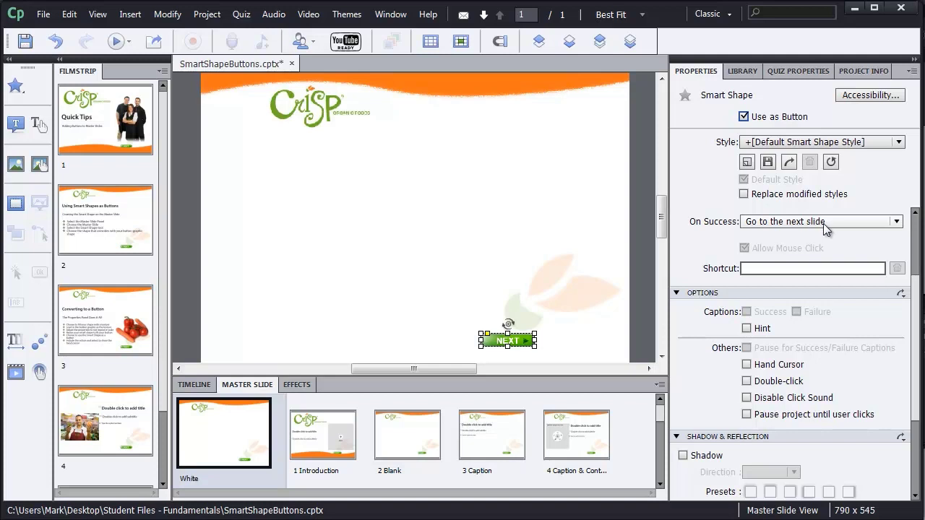
{"action": "left_click", "coordinate": [758, 270]}
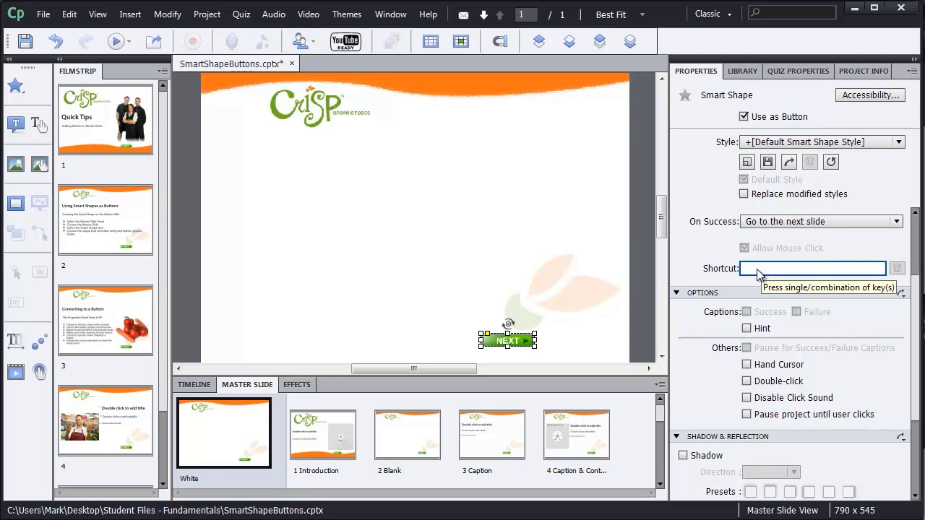
{"action": "key", "text": "Right"}
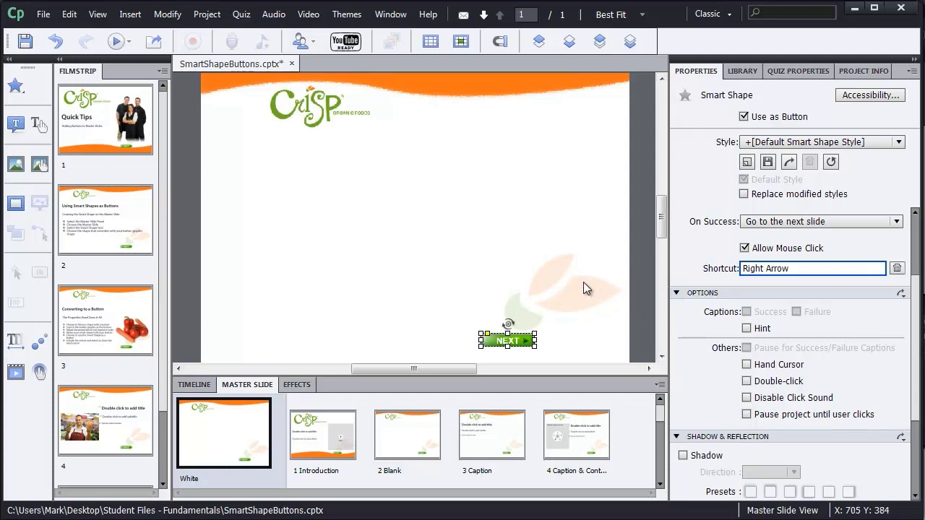
Move the Next button toward the bottom centre of the master slide and place a duplicate just to its left
{"action": "left_click", "coordinate": [518, 339]}
{"action": "left_click_drag", "start_coordinate": [518, 340], "coordinate": [454, 348]}
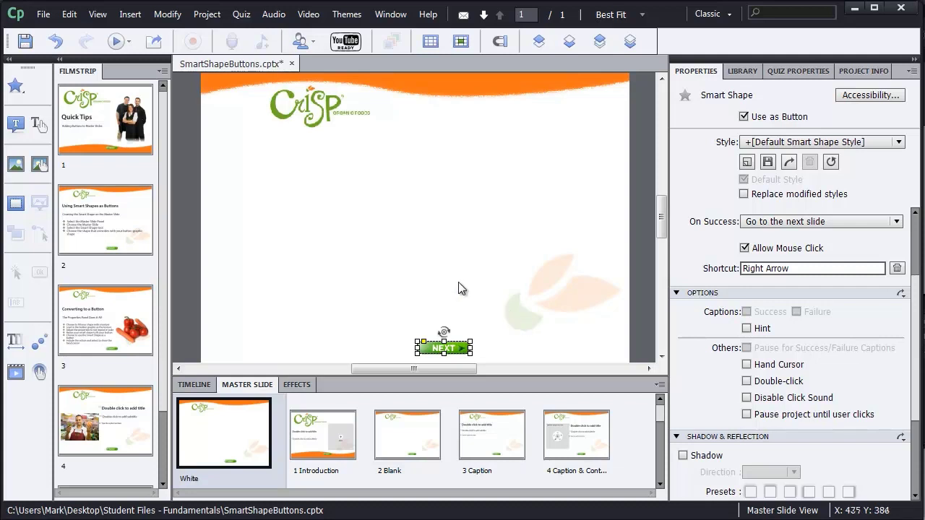
{"action": "left_click", "coordinate": [69, 16]}
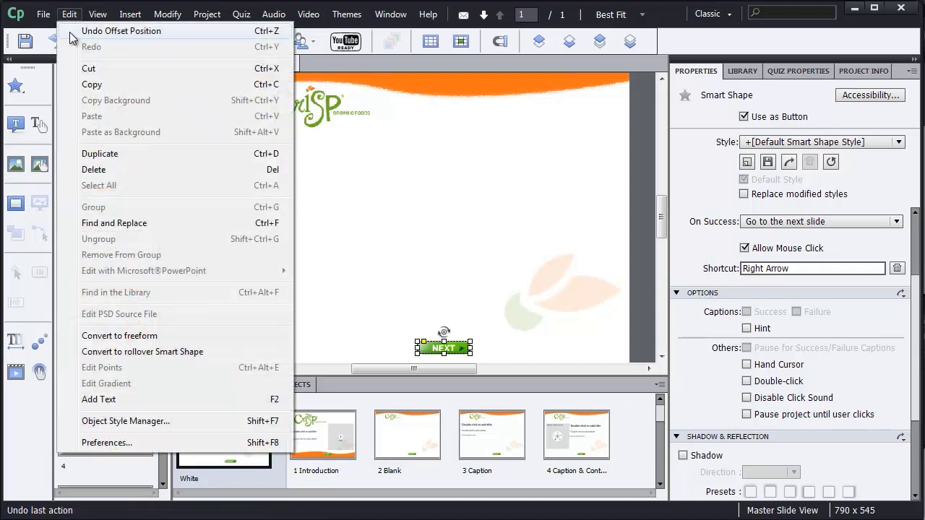
{"action": "left_click", "coordinate": [126, 153]}
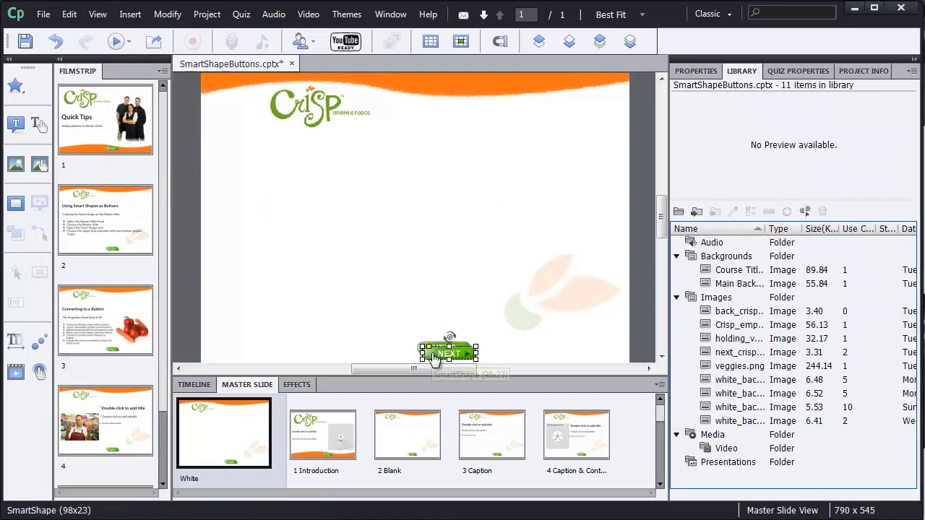
{"action": "left_click_drag", "start_coordinate": [429, 354], "coordinate": [369, 347]}
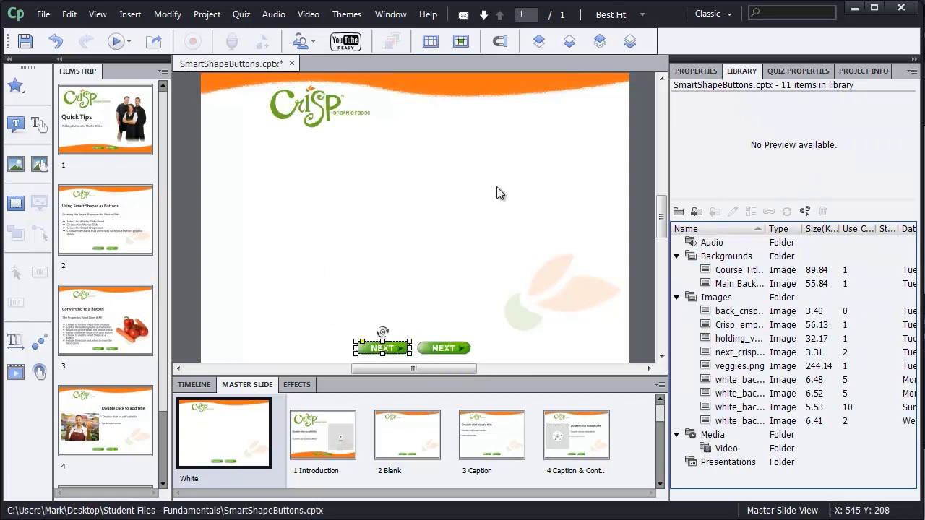
Set the duplicate button's success action to Go to the previous slide and its shortcut to Left Arrow
{"action": "left_click", "coordinate": [698, 72]}
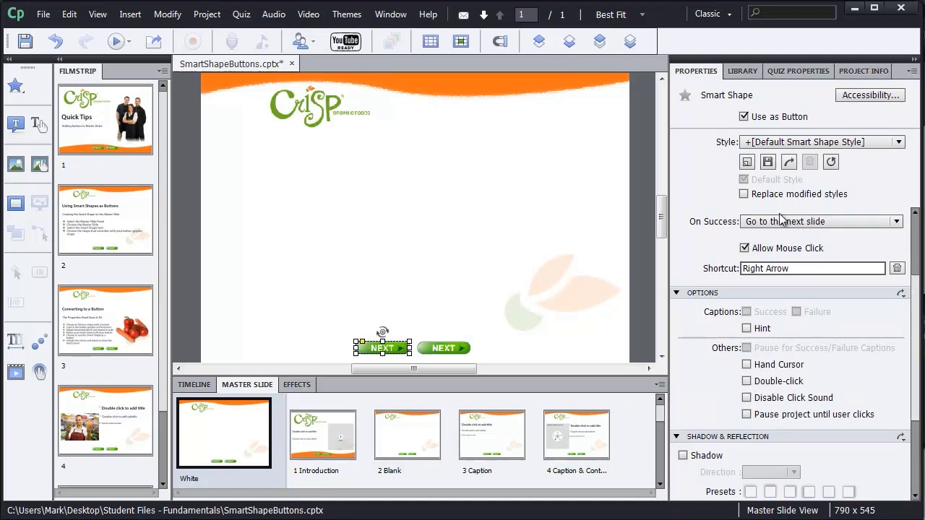
{"action": "scroll", "coordinate": [867, 303], "scroll_direction": "up", "scroll_amount": 3}
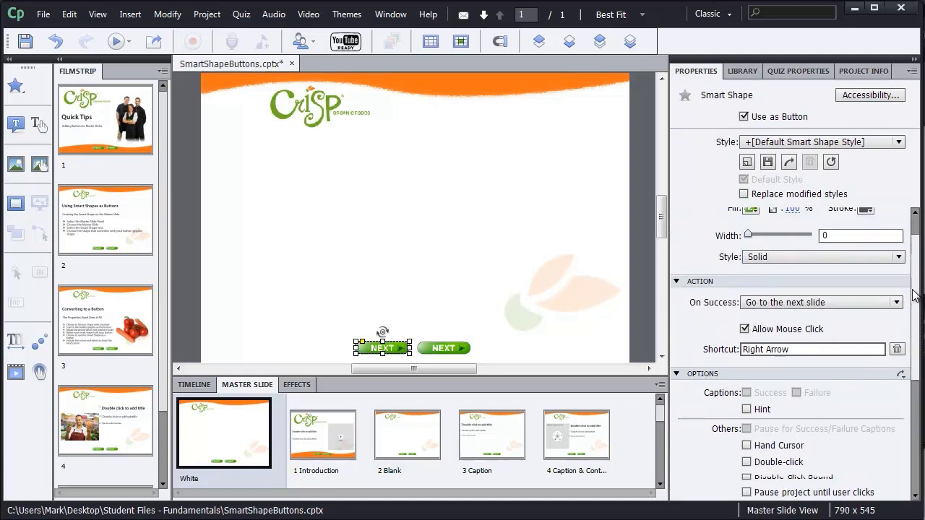
{"action": "left_click", "coordinate": [897, 327]}
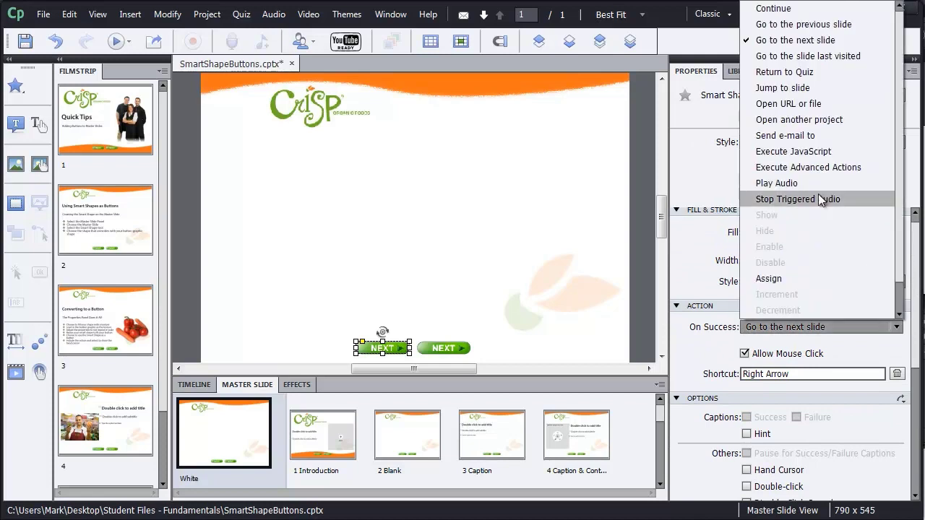
{"action": "left_click", "coordinate": [802, 24]}
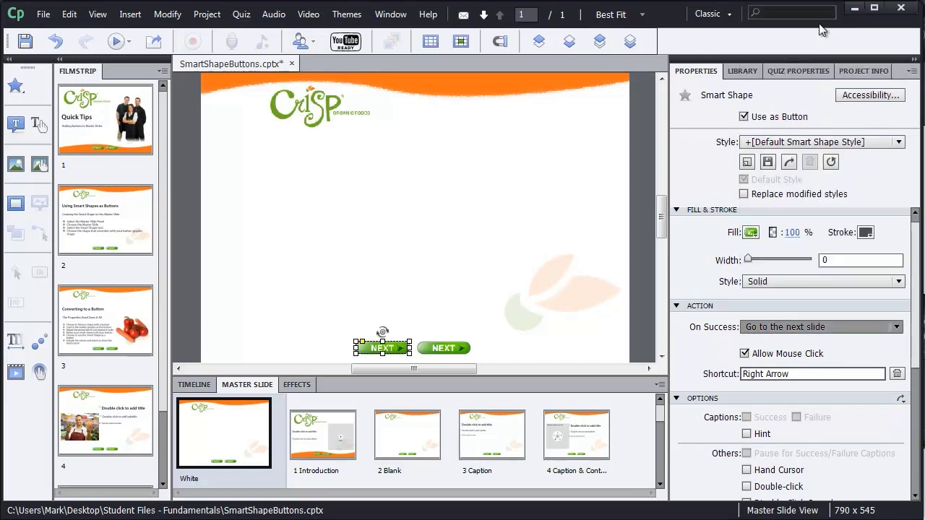
{"action": "left_click", "coordinate": [802, 374]}
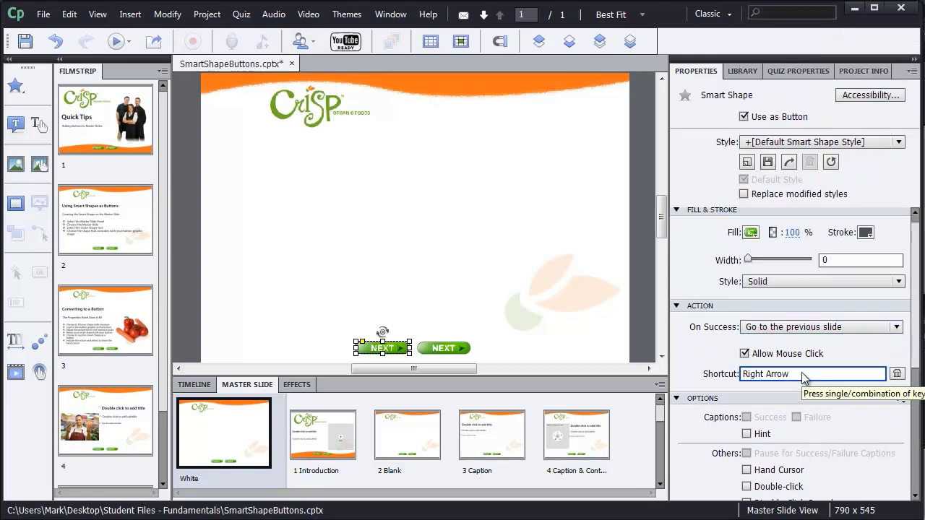
{"action": "key", "text": "Left"}
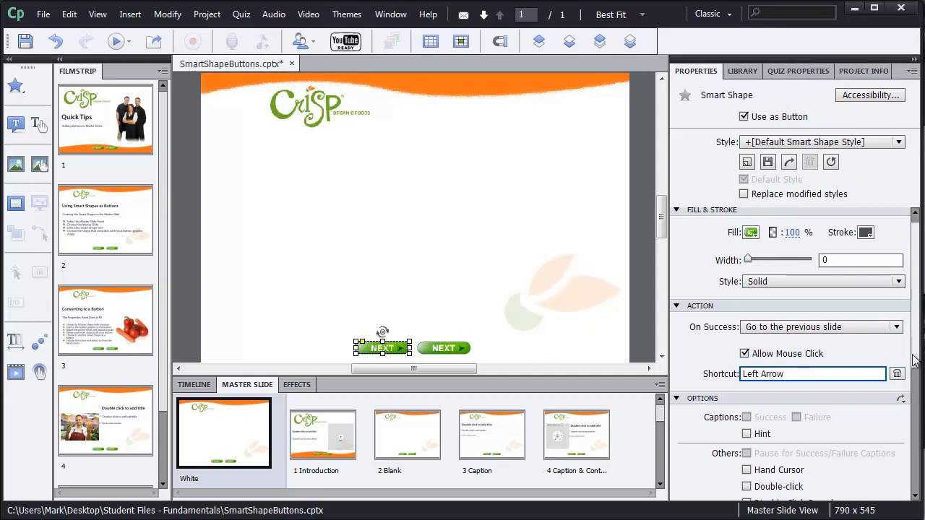
Replace the duplicate button's fill image with back_crisp_up.png from the library
{"action": "scroll", "coordinate": [918, 347], "scroll_direction": "up", "scroll_amount": 1}
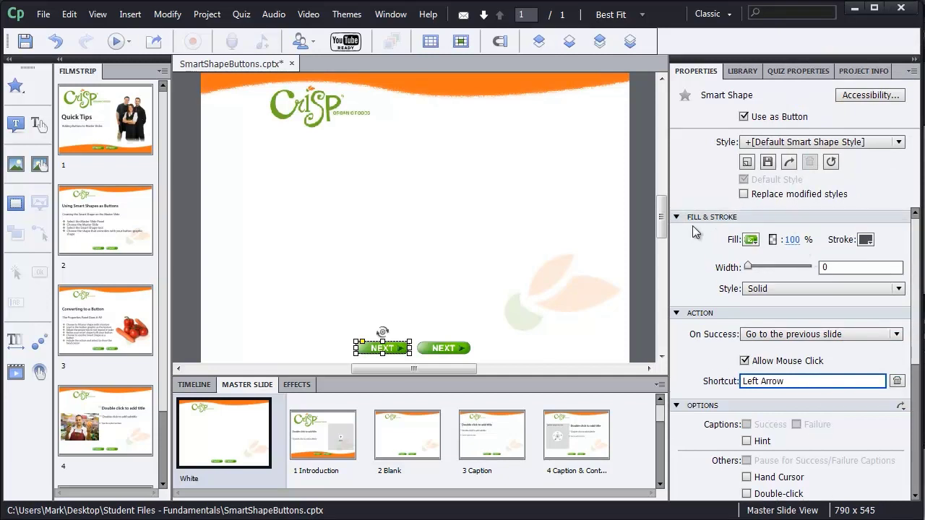
{"action": "left_click", "coordinate": [749, 240]}
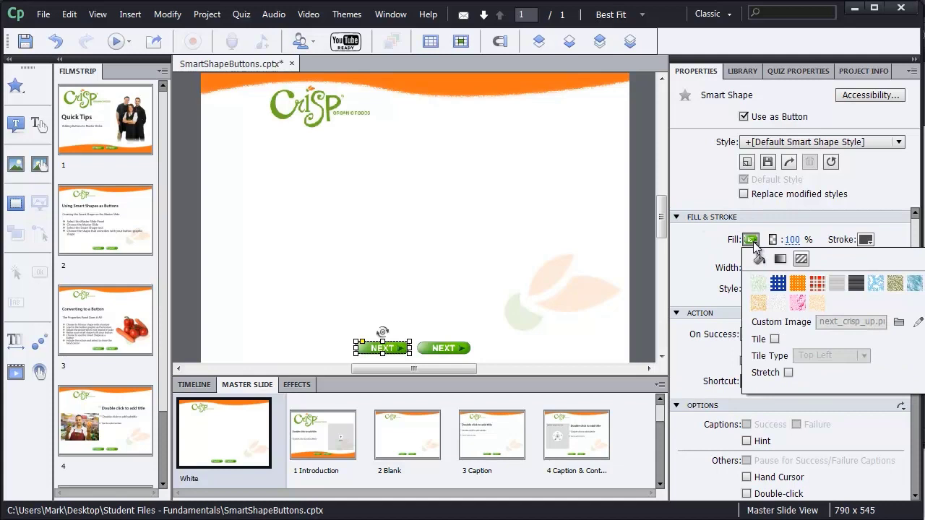
{"action": "left_click", "coordinate": [899, 322]}
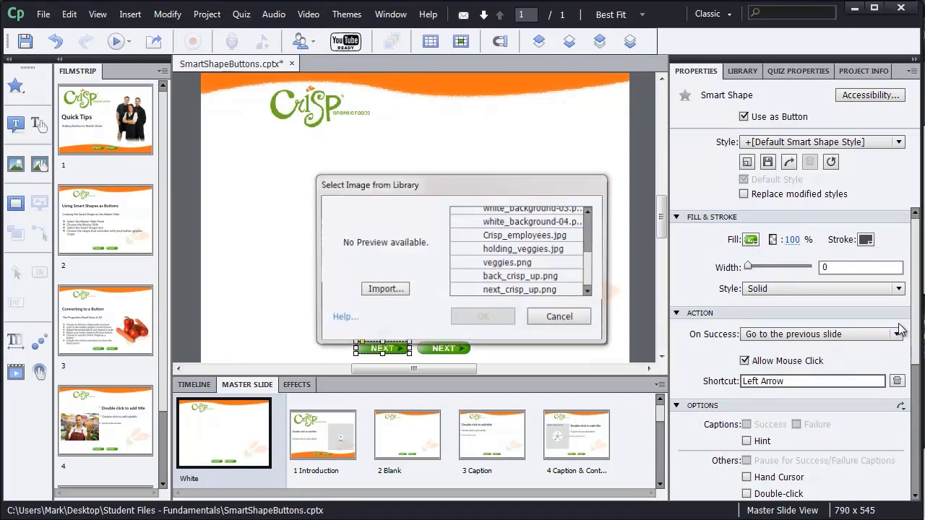
{"action": "left_click", "coordinate": [509, 279]}
{"action": "left_click", "coordinate": [483, 318]}
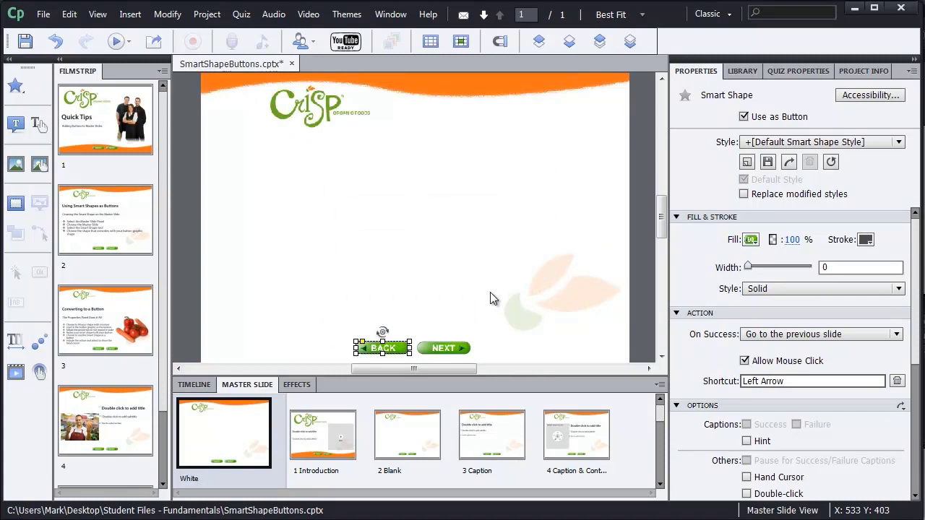
Show the Align tools and align the top edges of the Back and Next buttons
{"action": "left_click", "coordinate": [442, 350], "text": "shift"}
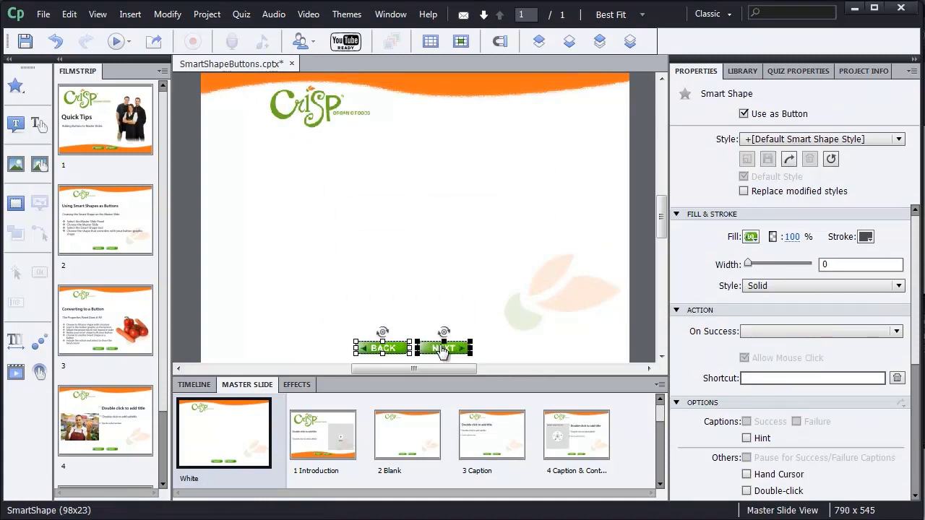
{"action": "left_click", "coordinate": [389, 14]}
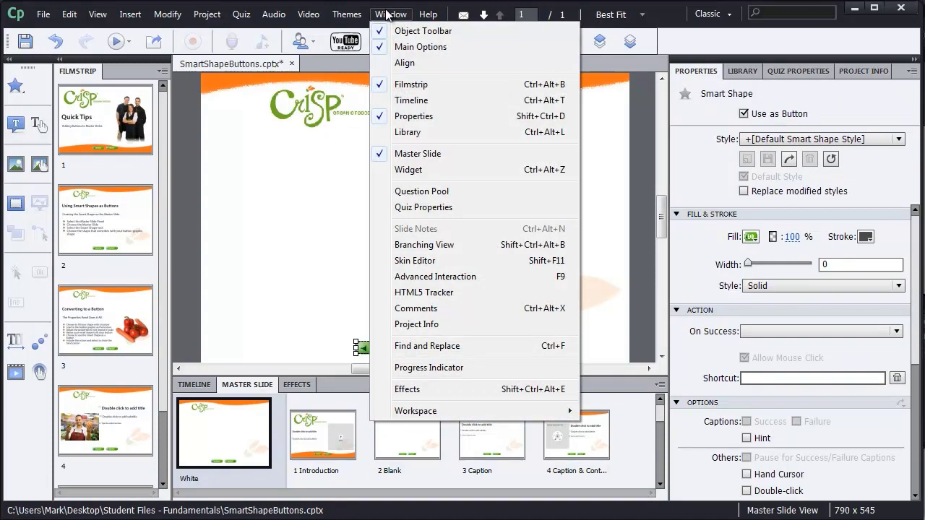
{"action": "left_click", "coordinate": [404, 63]}
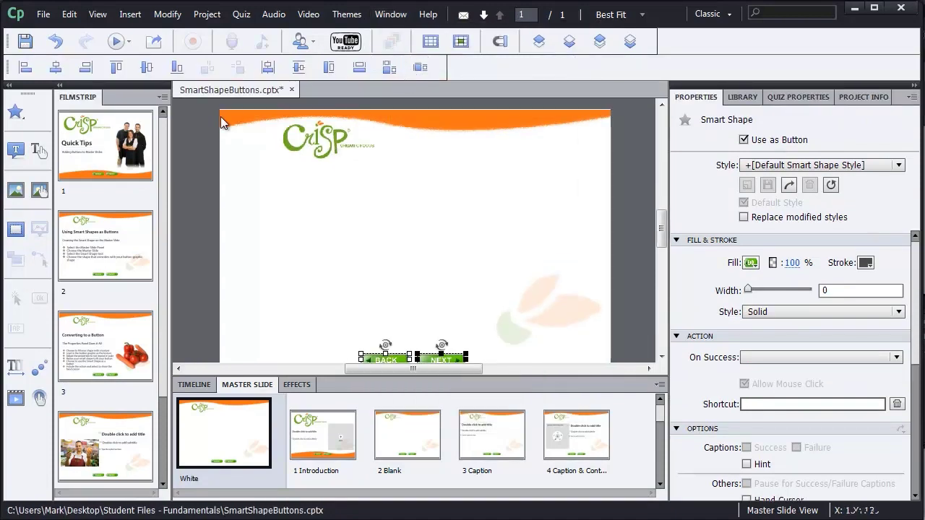
{"action": "left_click", "coordinate": [115, 69]}
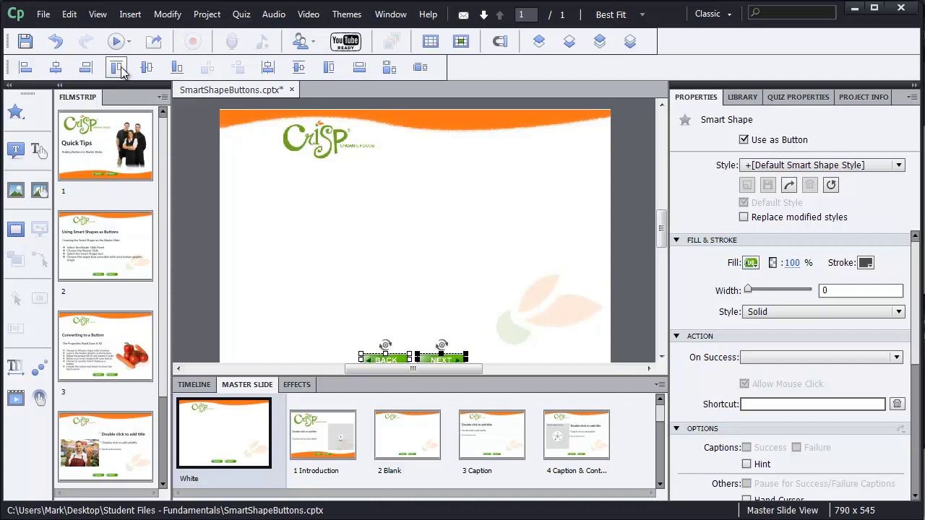
Look through slides 1 to 4 to check the Back and Next buttons on each, ending on the title slide
{"action": "left_click", "coordinate": [94, 148]}
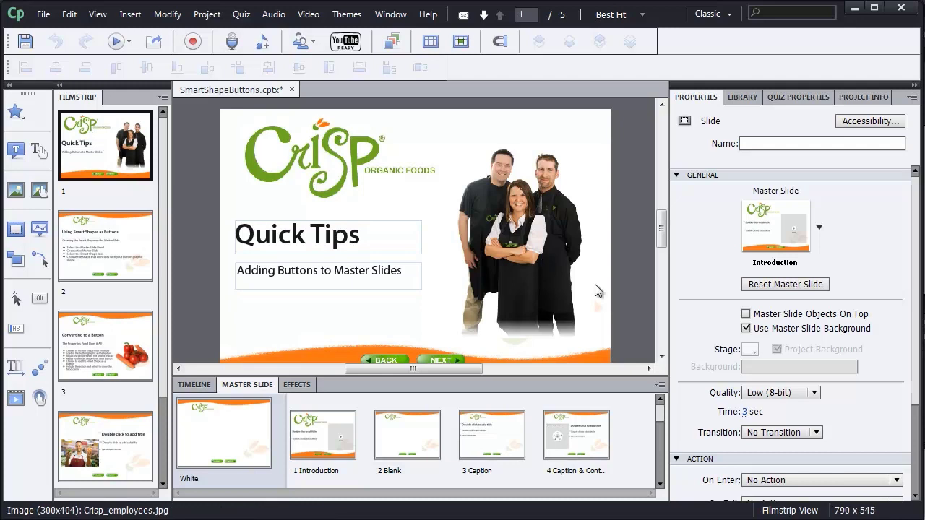
{"action": "left_click_drag", "start_coordinate": [659, 234], "coordinate": [659, 239]}
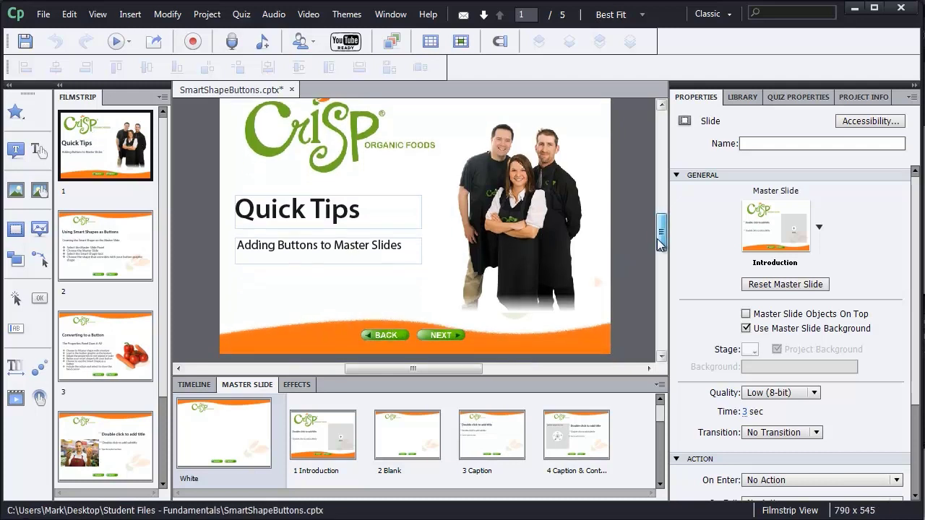
{"action": "left_click", "coordinate": [103, 249]}
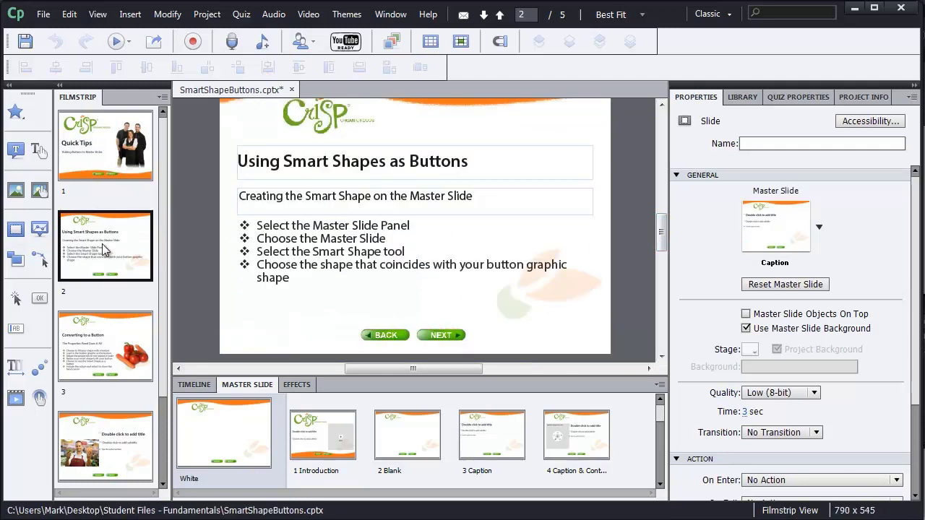
{"action": "left_click", "coordinate": [103, 352]}
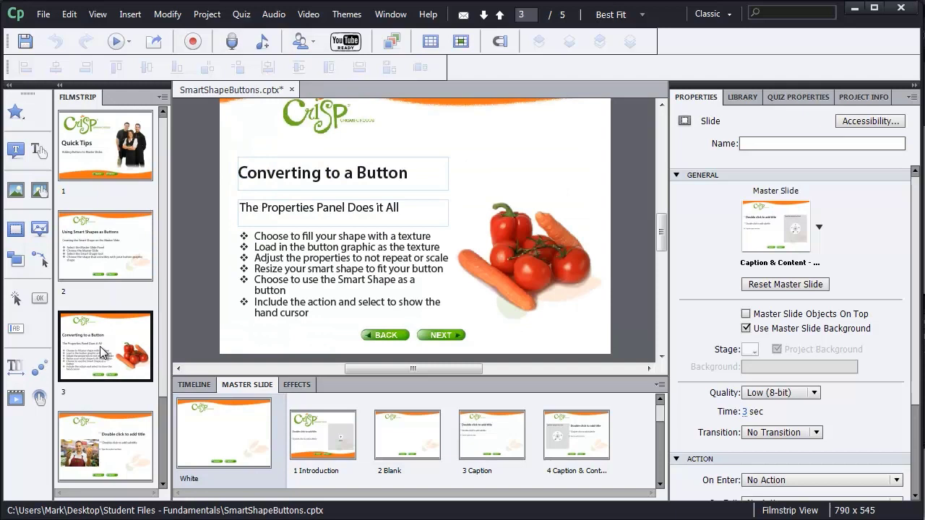
{"action": "left_click", "coordinate": [122, 455]}
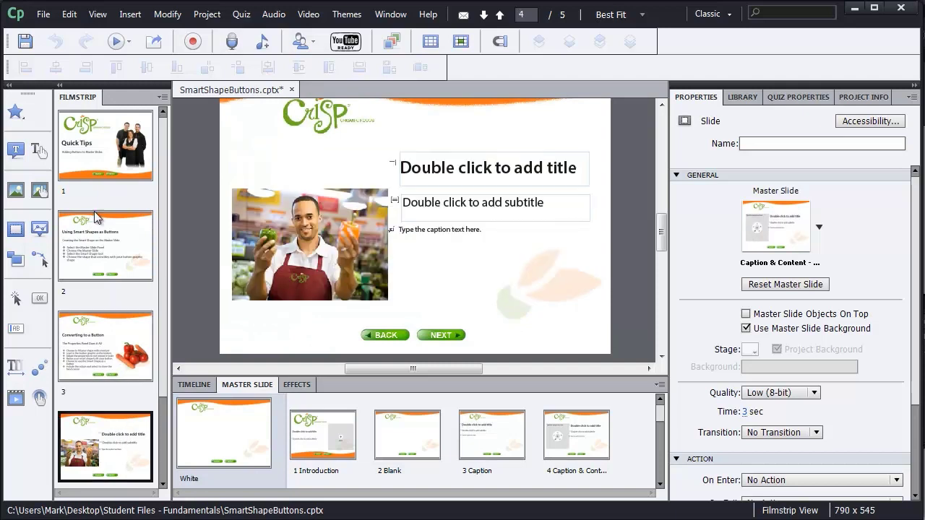
{"action": "left_click", "coordinate": [93, 141]}
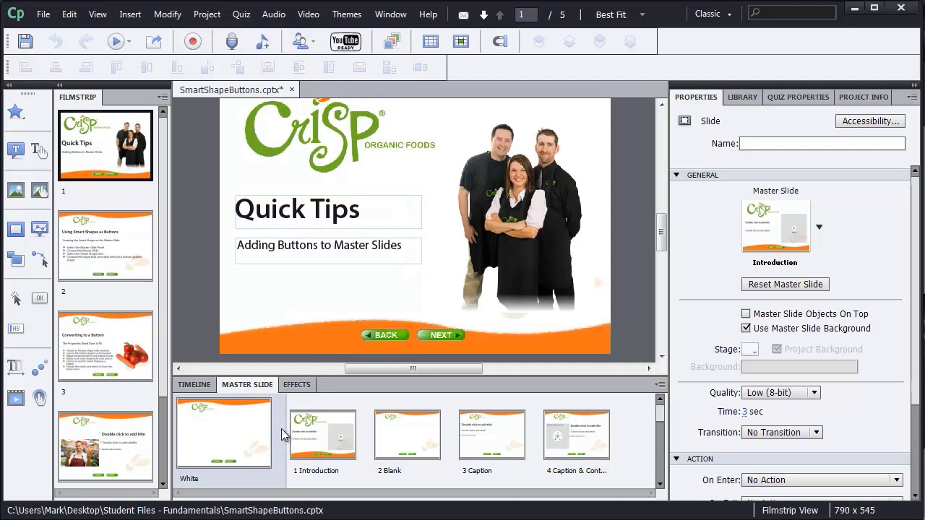
Turn off Show Main Master Slide Objects for the Introduction master slide and check the title slide
{"action": "left_click", "coordinate": [321, 432]}
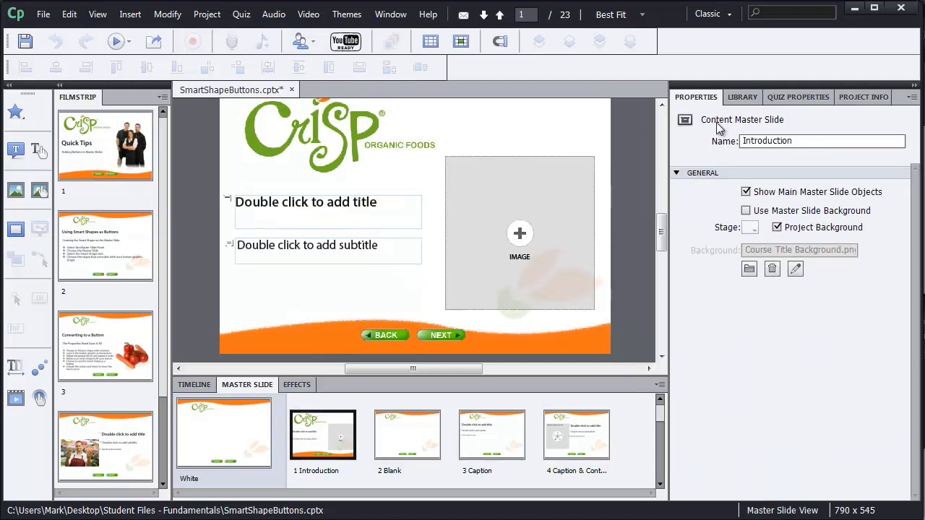
{"action": "left_click", "coordinate": [746, 192]}
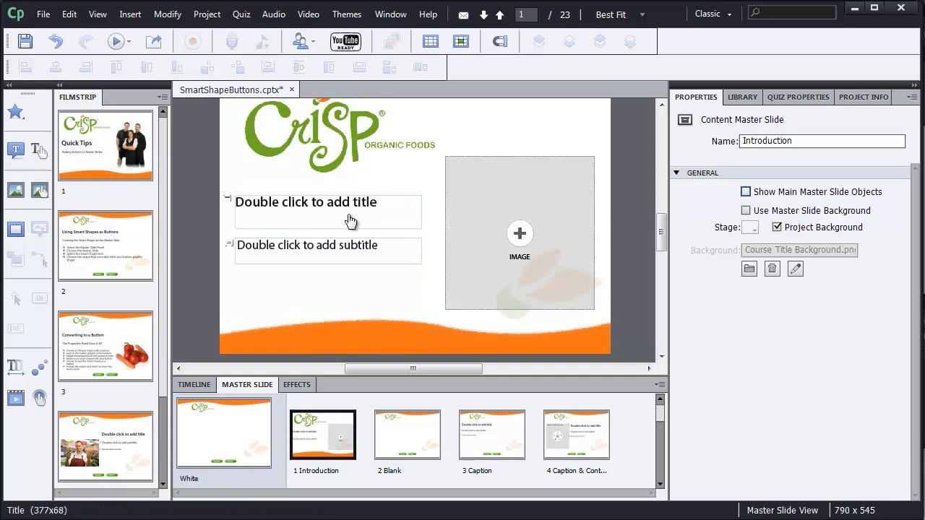
{"action": "left_click", "coordinate": [100, 154]}
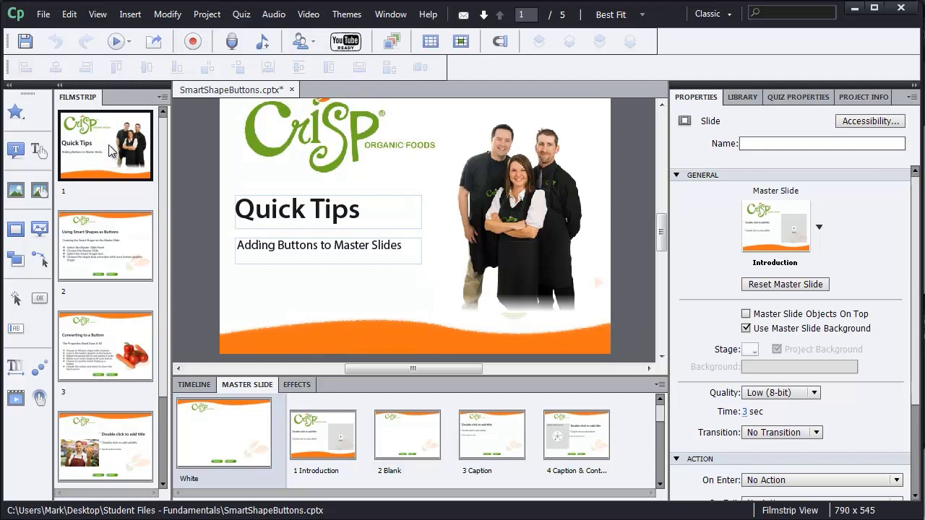
Preview the whole project to see how the slides play, and close the preview
{"action": "left_click", "coordinate": [45, 16]}
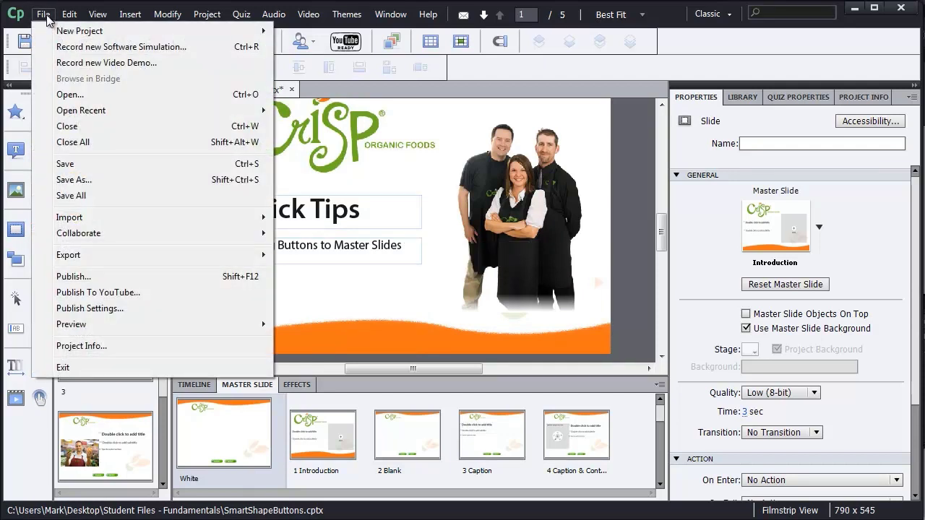
{"action": "mouse_move", "coordinate": [137, 324]}
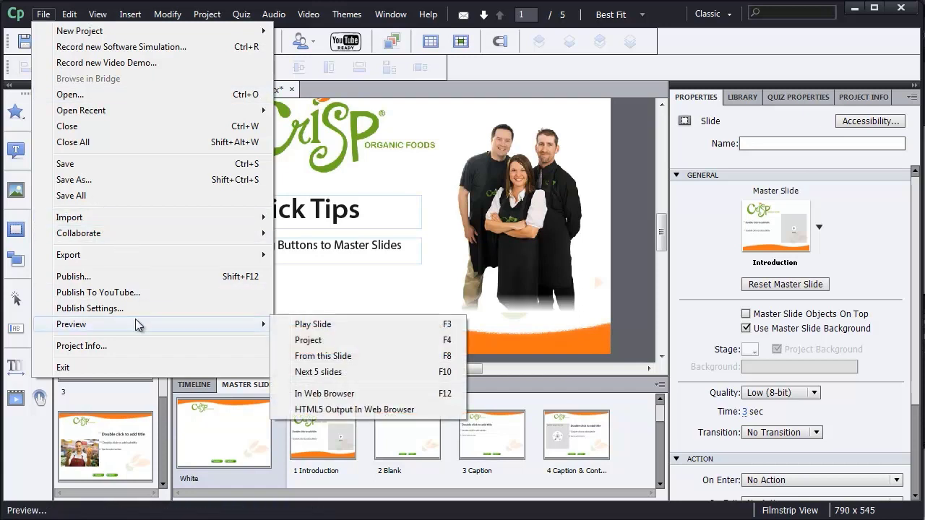
{"action": "left_click", "coordinate": [328, 339]}
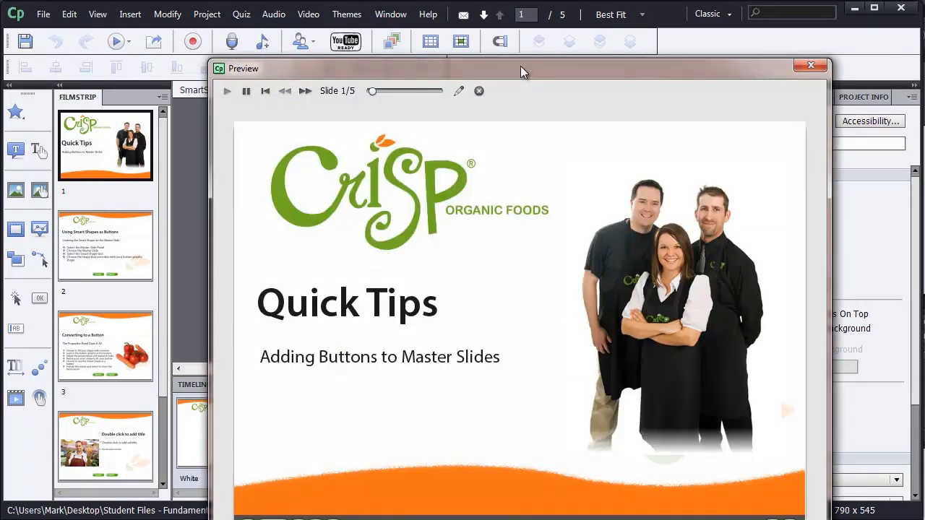
{"action": "left_click_drag", "start_coordinate": [521, 66], "coordinate": [448, 18]}
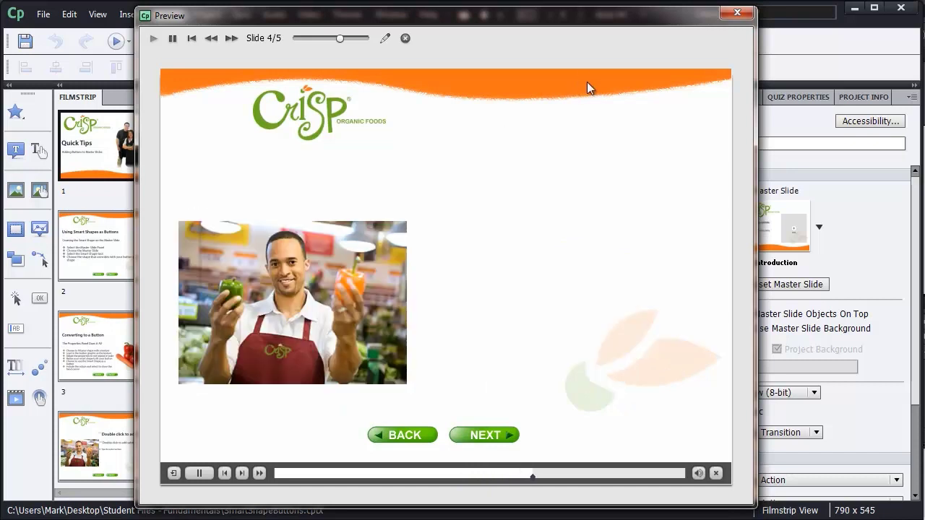
{"action": "left_click", "coordinate": [737, 13]}
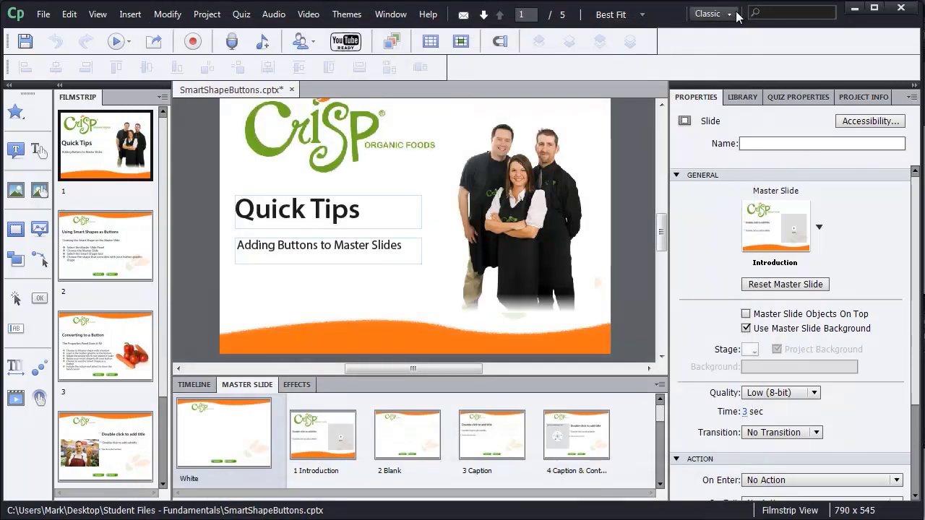
Enable Hand Cursor and Pause project until user clicks for both buttons on the main master slide, and save the project
{"action": "left_click", "coordinate": [225, 431]}
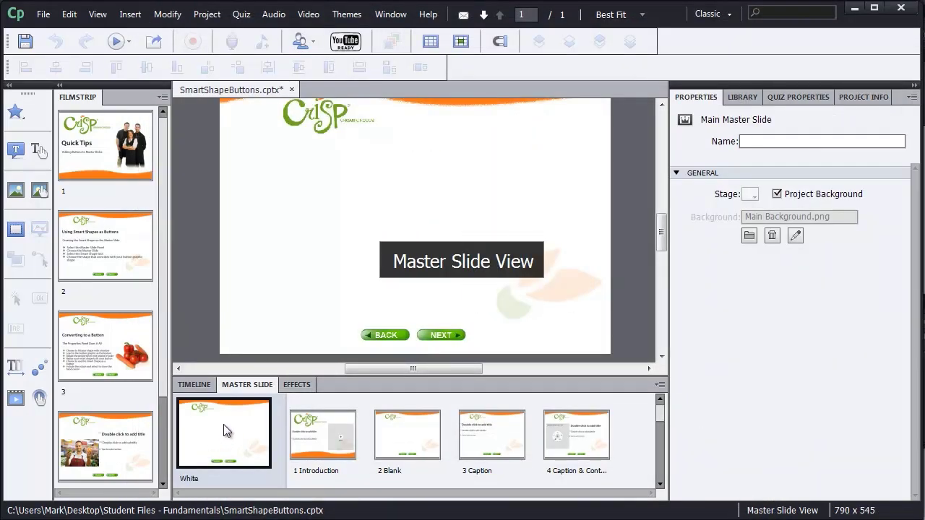
{"action": "left_click", "coordinate": [394, 342]}
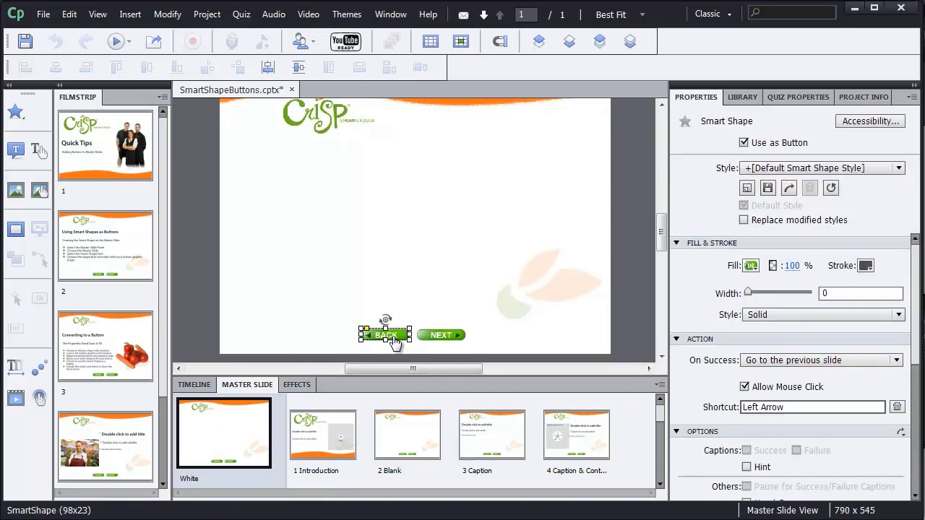
{"action": "left_click", "coordinate": [449, 340], "text": "shift"}
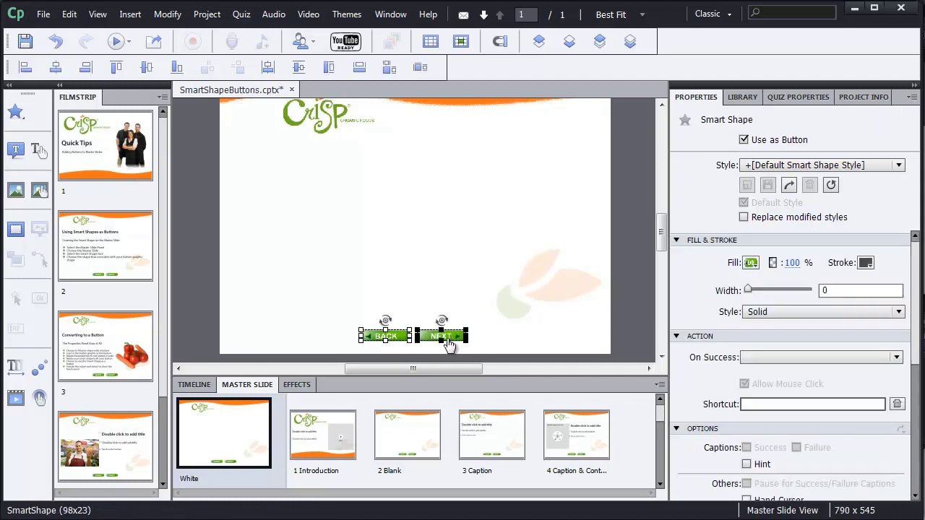
{"action": "left_click_drag", "start_coordinate": [914, 331], "coordinate": [909, 399]}
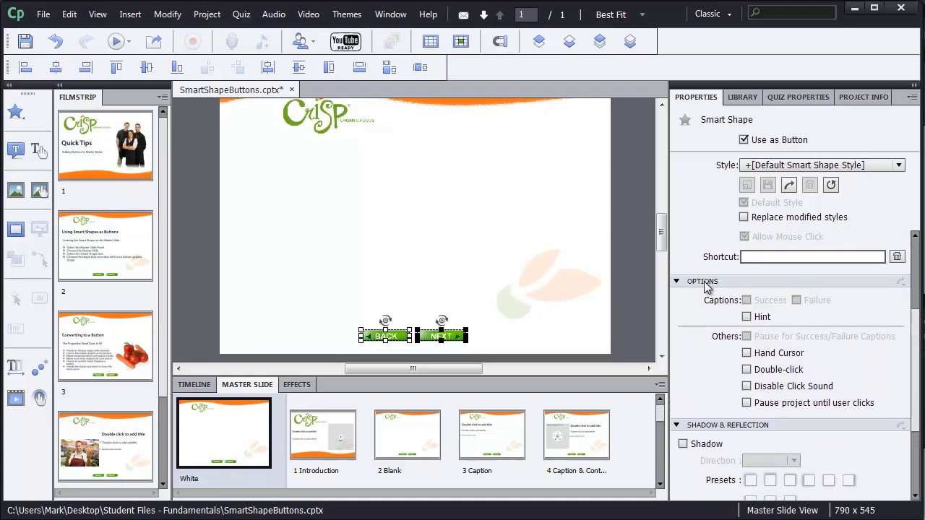
{"action": "left_click", "coordinate": [747, 353]}
{"action": "left_click", "coordinate": [747, 404]}
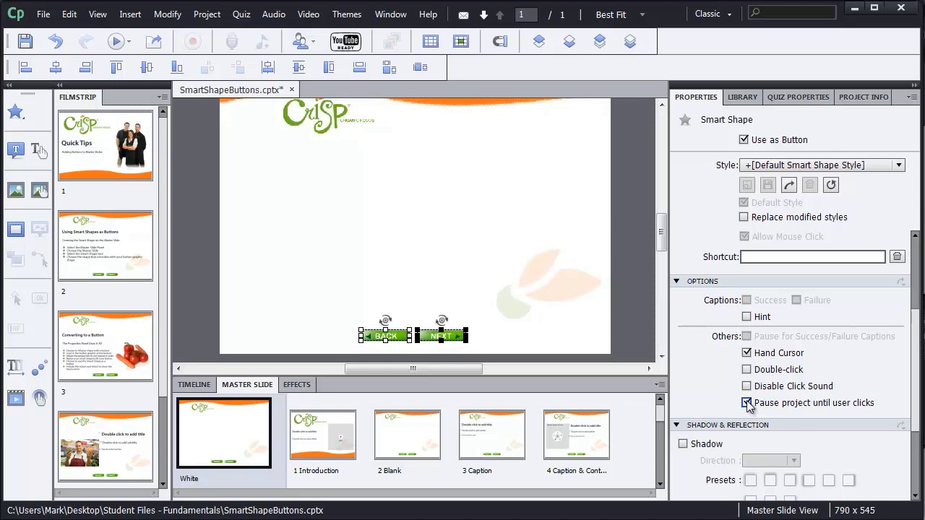
{"action": "left_click", "coordinate": [45, 15]}
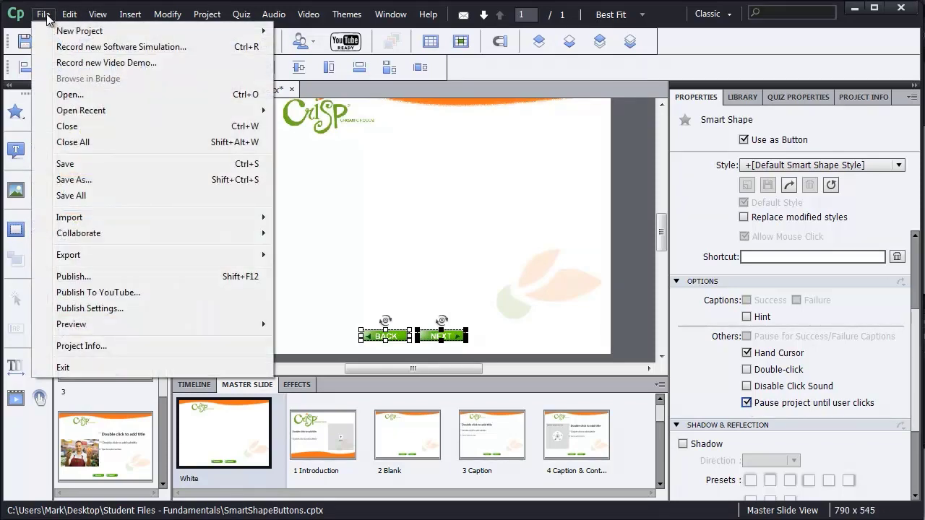
{"action": "left_click", "coordinate": [94, 164]}
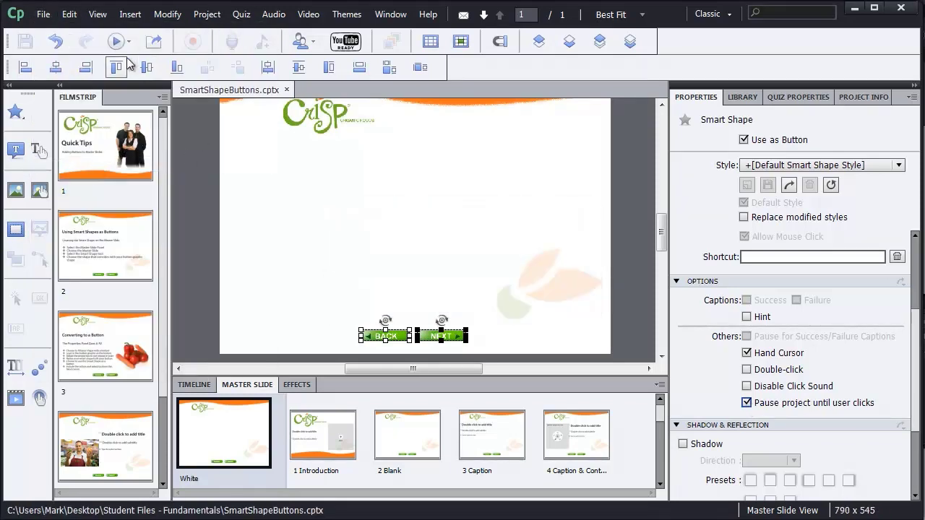
Preview the whole project and test the Next button by advancing from slide 2 to slide 4
{"action": "left_click", "coordinate": [43, 14]}
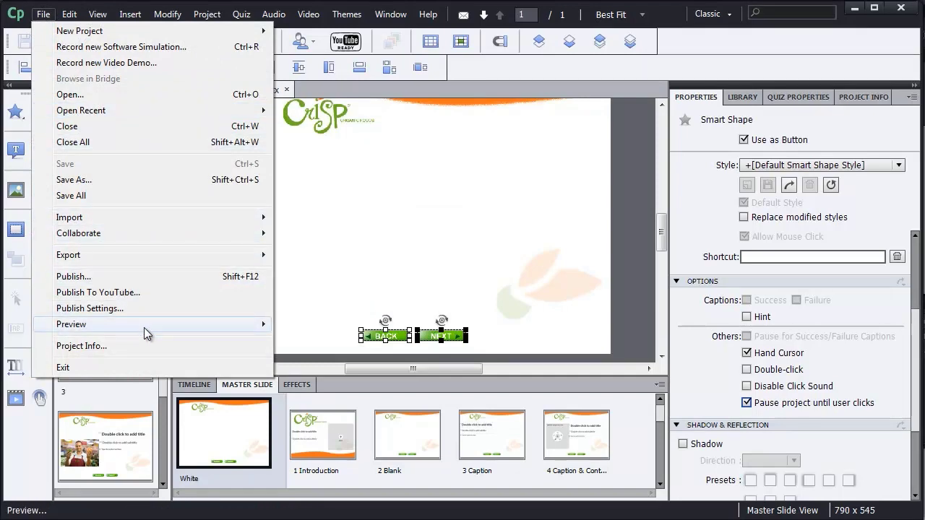
{"action": "mouse_move", "coordinate": [144, 328]}
{"action": "left_click", "coordinate": [311, 342]}
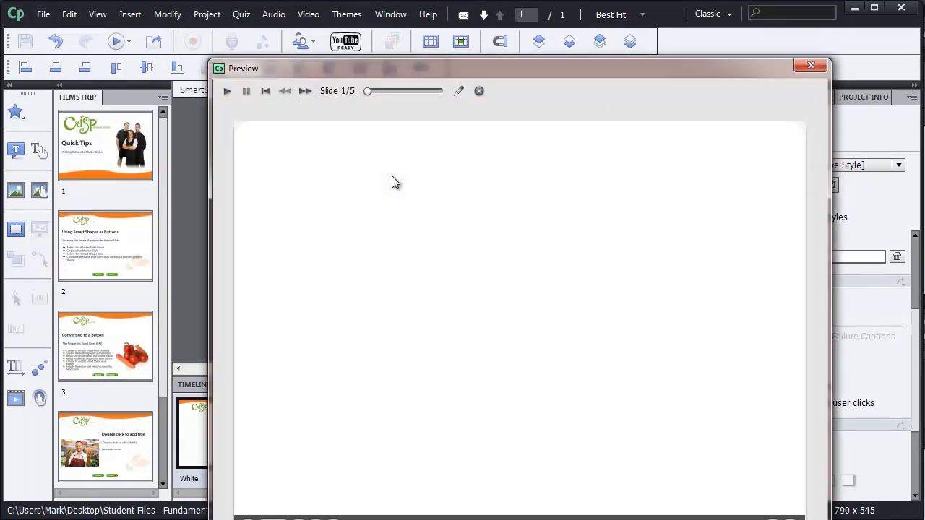
{"action": "left_click_drag", "start_coordinate": [455, 69], "coordinate": [373, 14]}
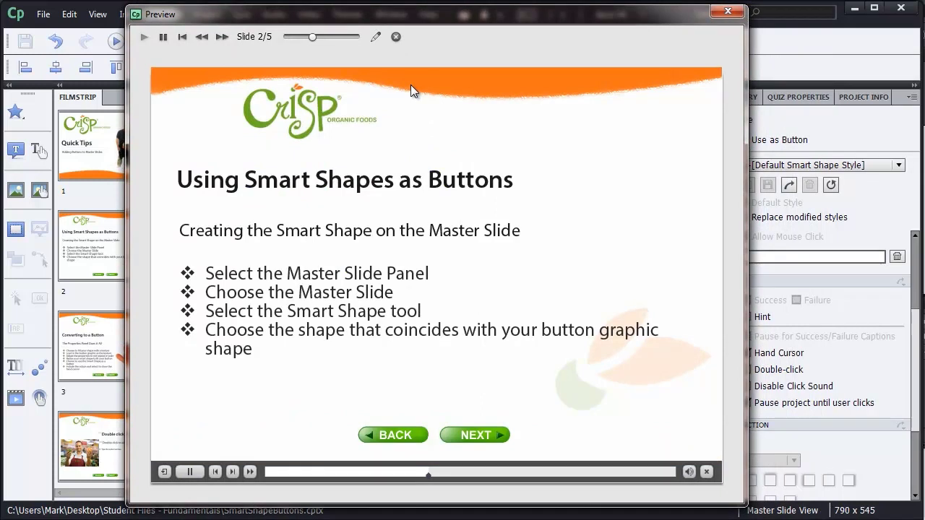
{"action": "left_click", "coordinate": [475, 437]}
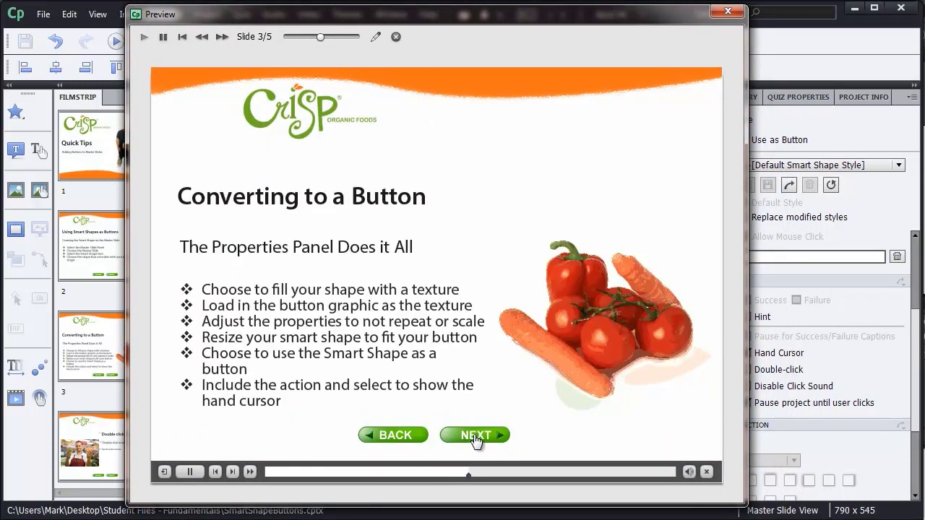
{"action": "left_click", "coordinate": [475, 437]}
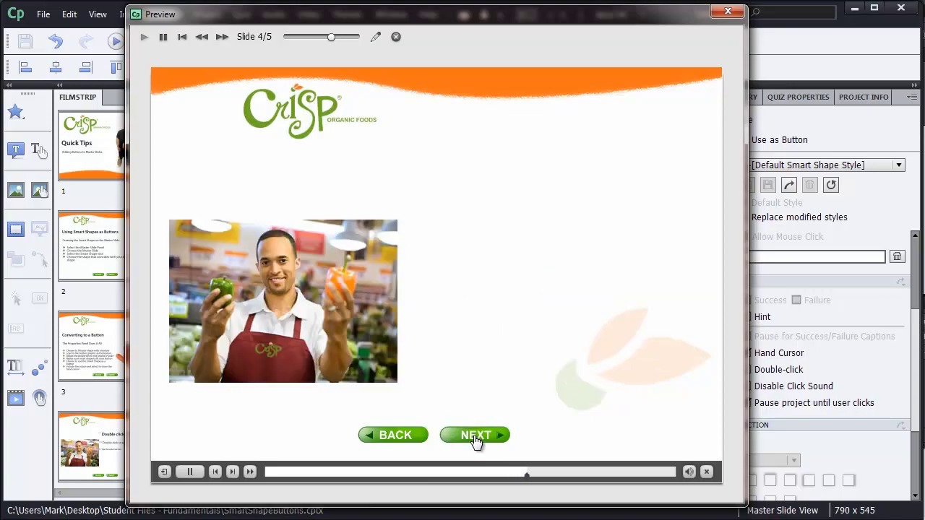